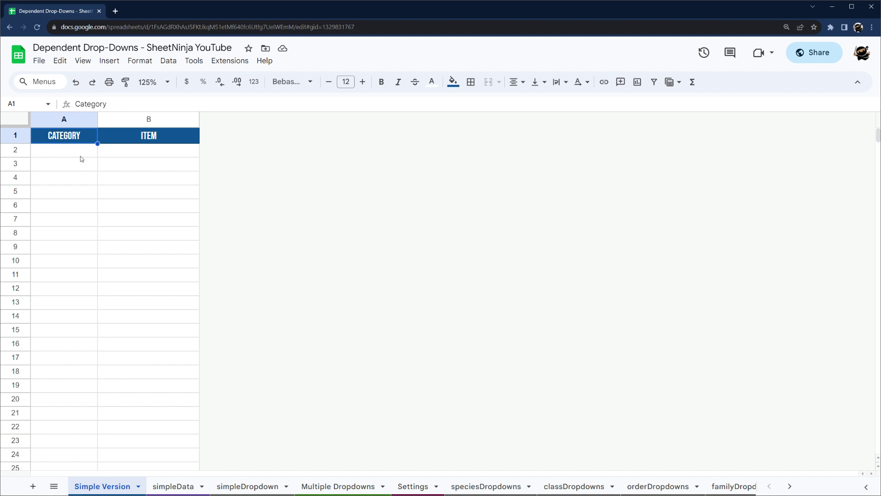
# Step: Select the empty category cells, then turn a header-row filter on and off again on Simple Version
pyautogui.moveTo(80, 152); pyautogui.dragTo(76, 209)
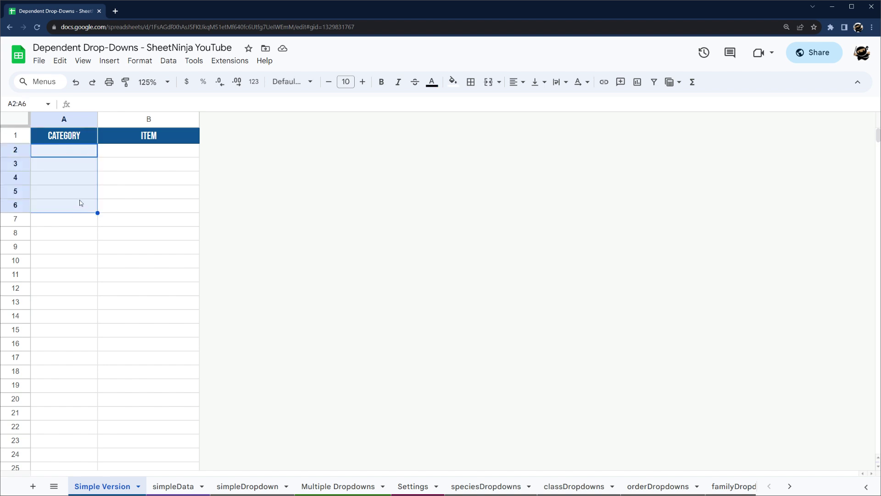
pyautogui.click(17, 122)
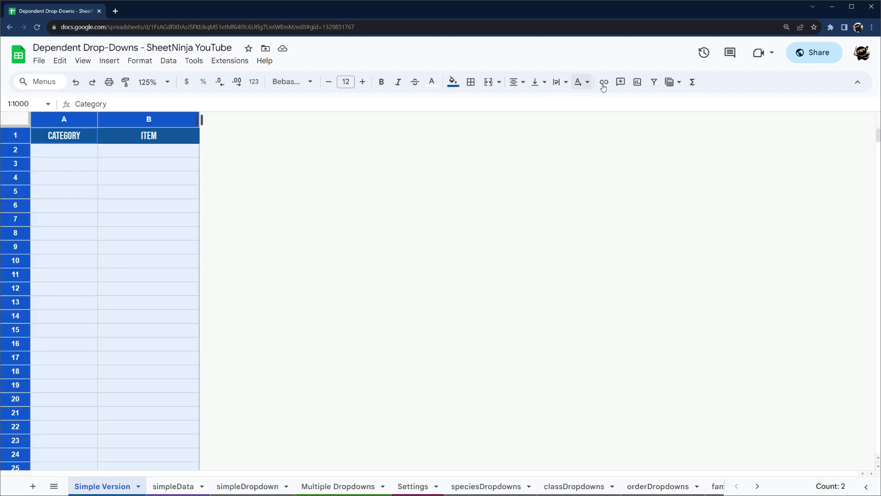
pyautogui.click(653, 81)
pyautogui.click(233, 171)
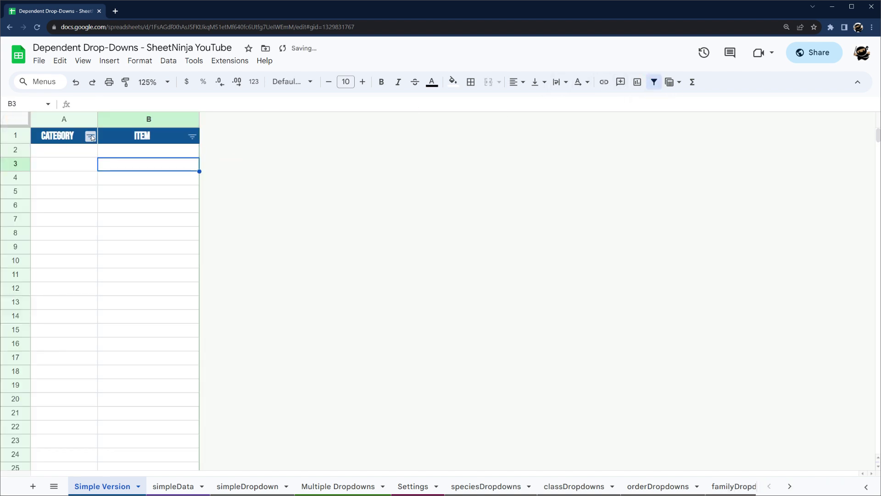
pyautogui.click(91, 136)
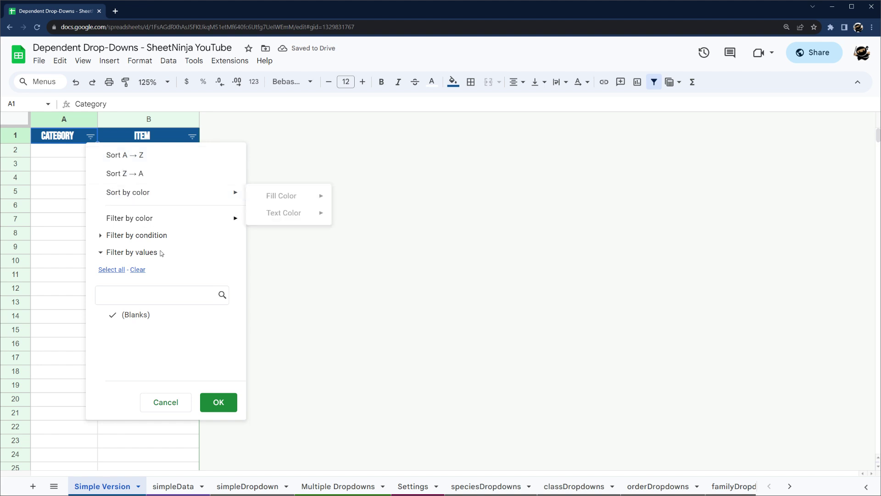
pyautogui.click(164, 402)
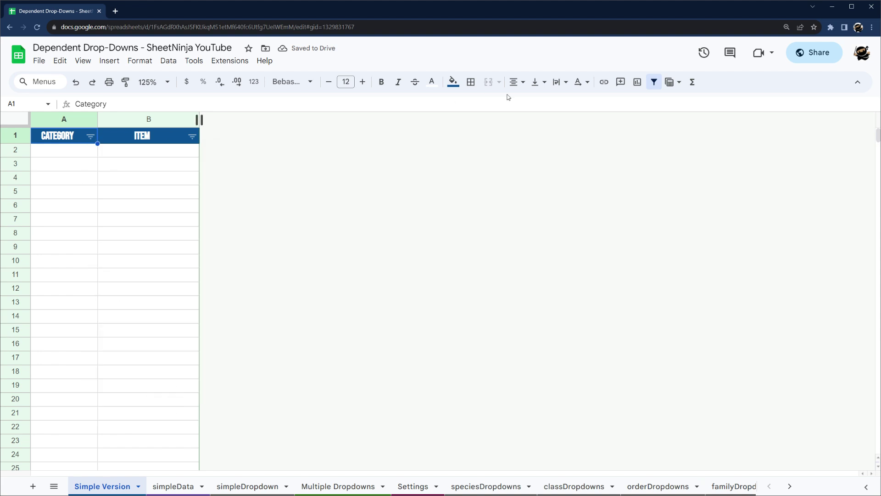
pyautogui.click(649, 82)
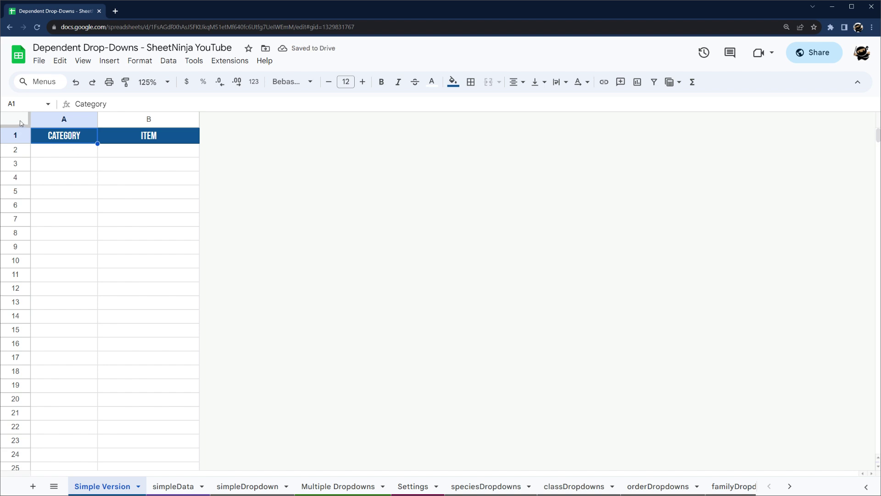
# Step: Select the category range A2:A13, the item range B2:B13, and columns A and B
pyautogui.moveTo(65, 155); pyautogui.dragTo(61, 320)
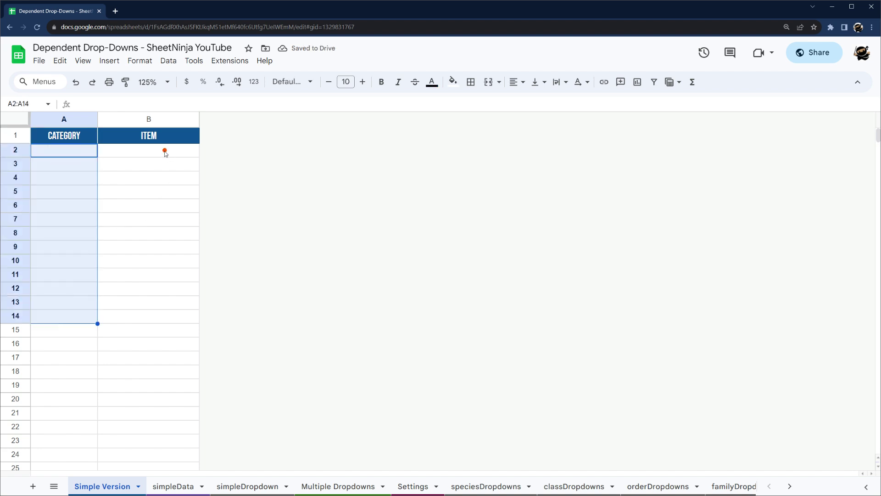
pyautogui.moveTo(165, 152); pyautogui.dragTo(148, 302)
pyautogui.moveTo(64, 150); pyautogui.dragTo(82, 299)
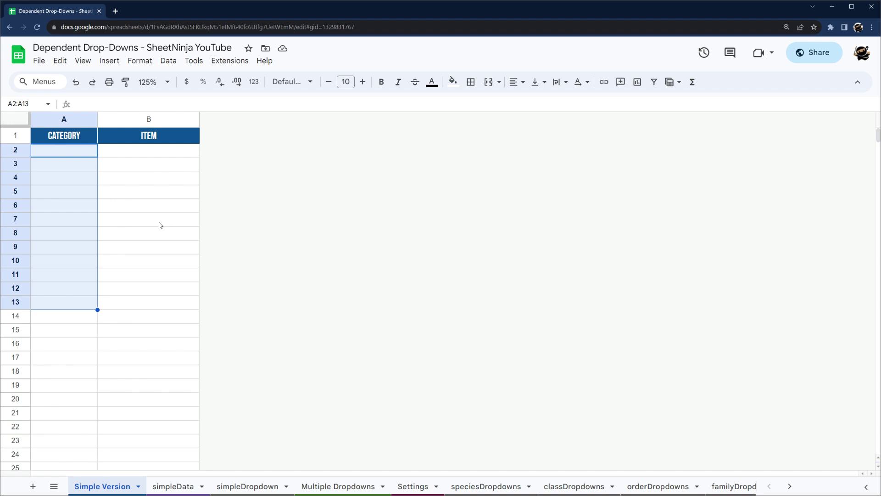
pyautogui.click(65, 153)
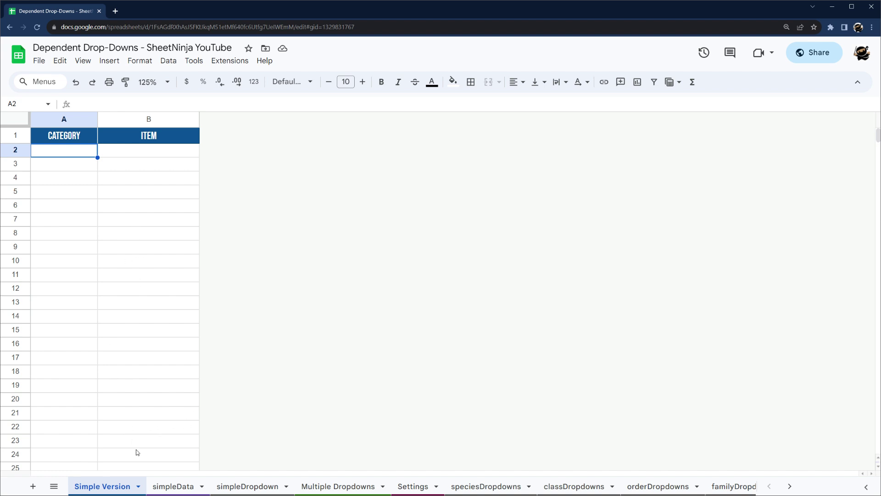
pyautogui.moveTo(64, 120); pyautogui.dragTo(131, 158)
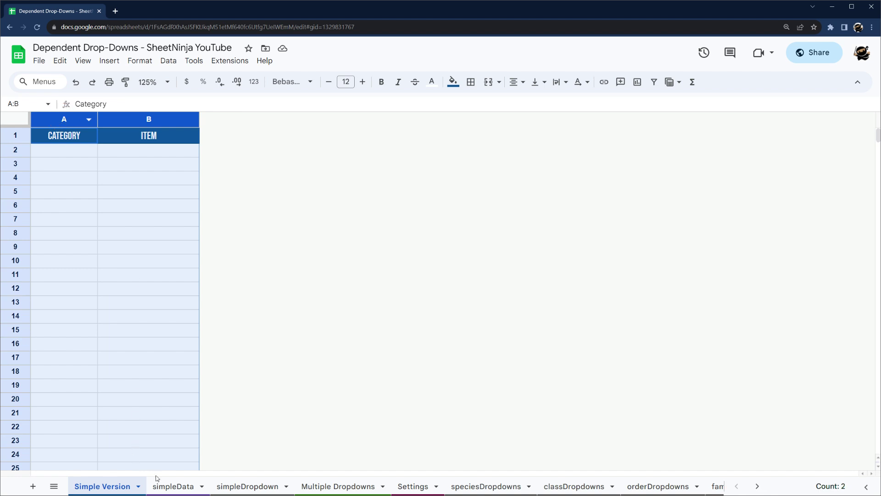
# Step: Look over the Multiple Dropdowns sheet's KINGDOM to GENUS columns A through F
pyautogui.click(319, 486)
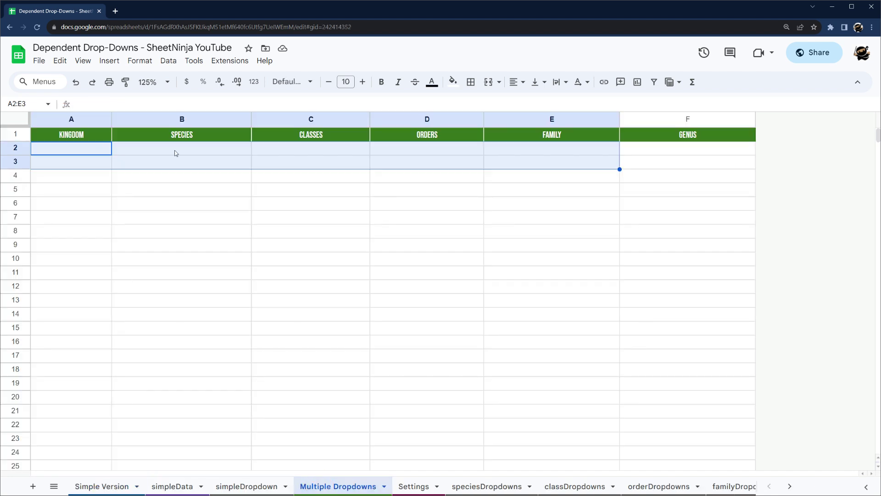
pyautogui.click(177, 189)
pyautogui.moveTo(65, 118); pyautogui.dragTo(693, 123)
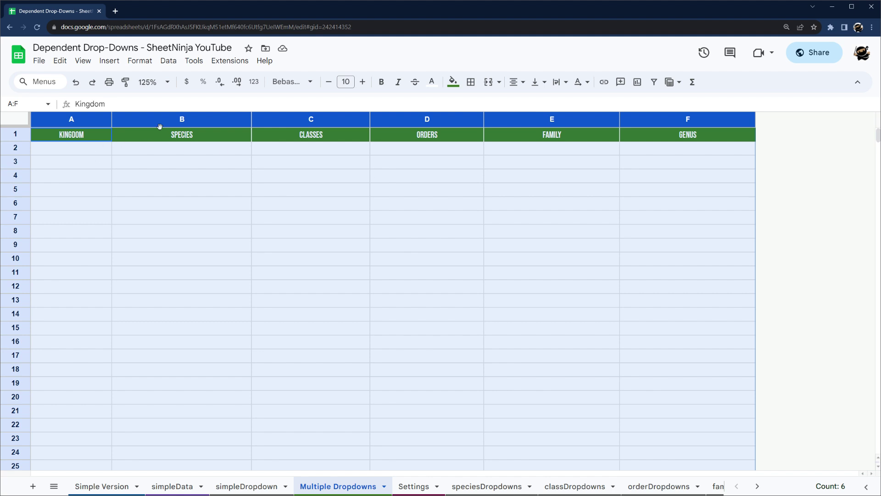
pyautogui.click(326, 157)
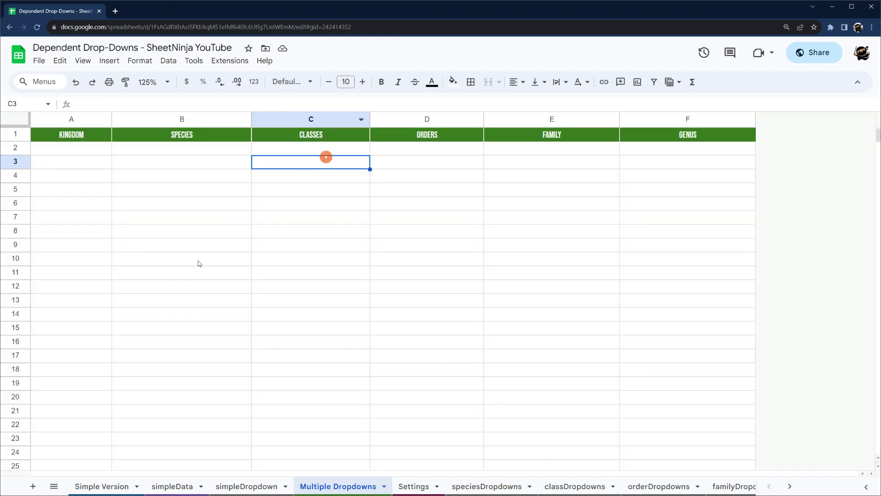
# Step: Open the simpleData sheet and select the Fruit category cells A2:A6
pyautogui.click(115, 482)
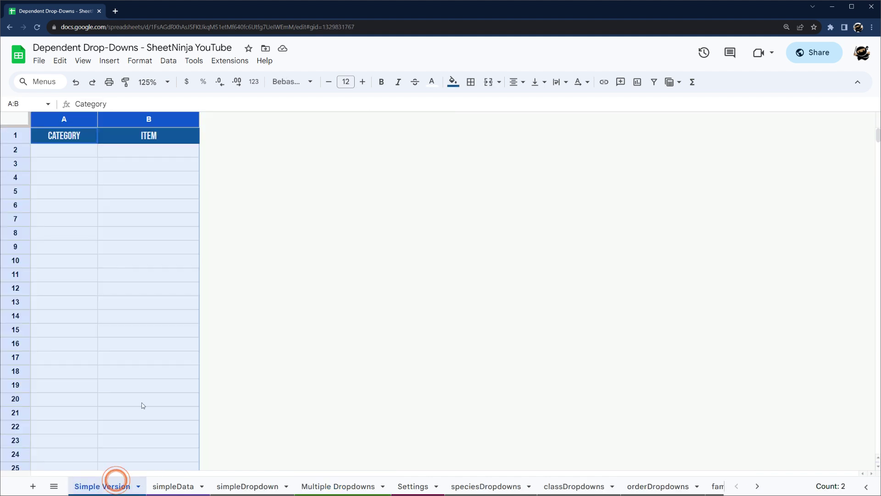
pyautogui.click(173, 486)
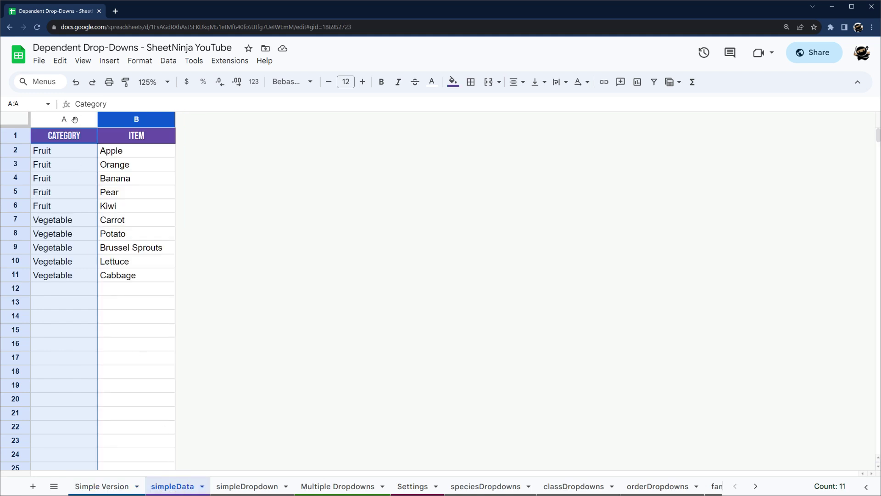
pyautogui.moveTo(83, 150); pyautogui.dragTo(84, 207)
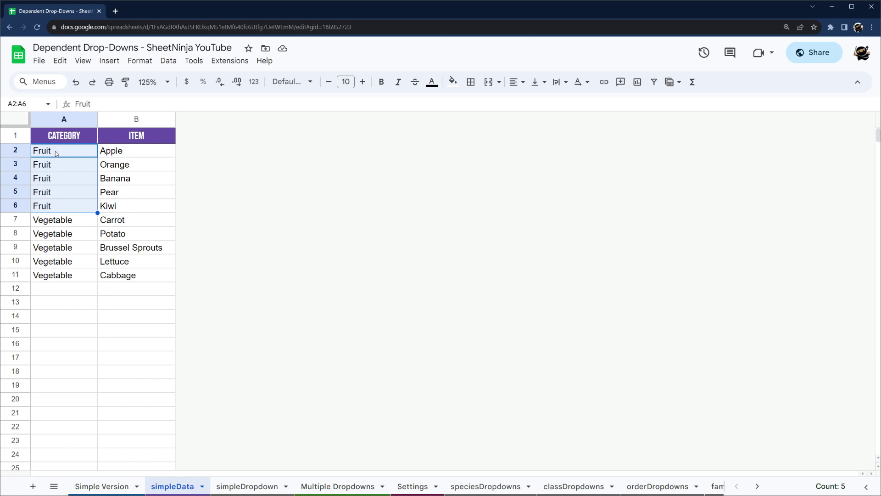
pyautogui.moveTo(56, 153); pyautogui.dragTo(58, 209)
pyautogui.click(100, 484)
pyautogui.click(68, 164)
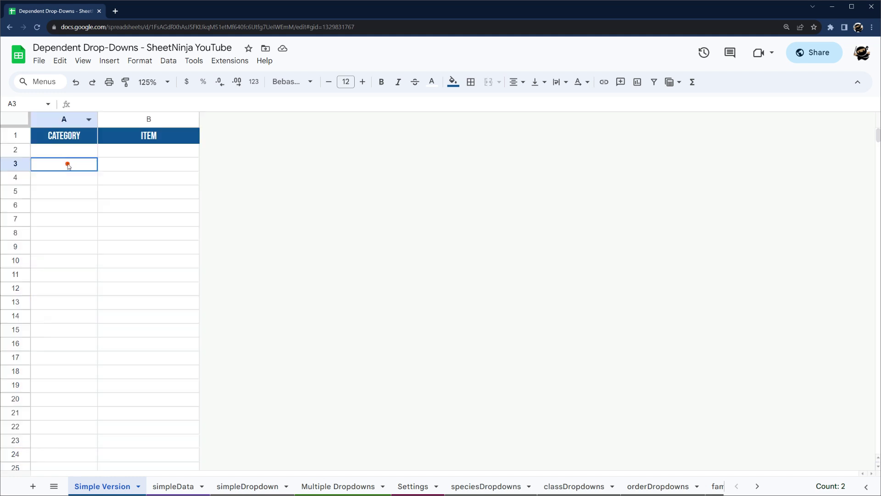
pyautogui.click(173, 485)
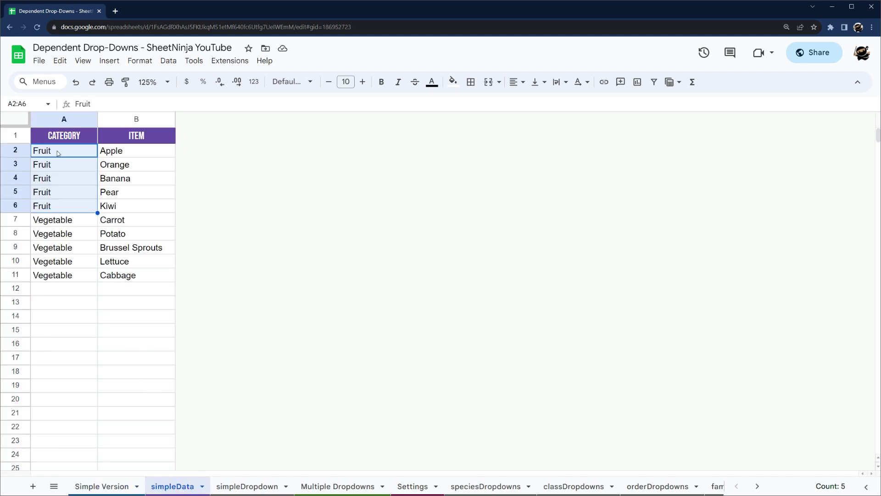
pyautogui.moveTo(57, 152); pyautogui.dragTo(58, 210)
# Step: Select the fruit items, the Vegetable cells A7:A11 and the whole list A2:B11, then return to Simple Version
pyautogui.moveTo(134, 152); pyautogui.dragTo(127, 207)
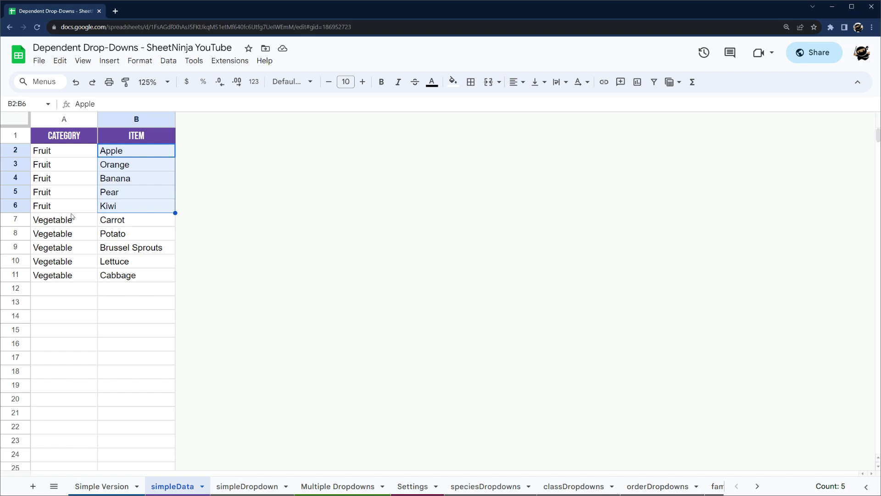
pyautogui.moveTo(68, 219); pyautogui.dragTo(69, 274)
pyautogui.moveTo(118, 220); pyautogui.dragTo(66, 372)
pyautogui.moveTo(131, 287); pyautogui.dragTo(132, 376)
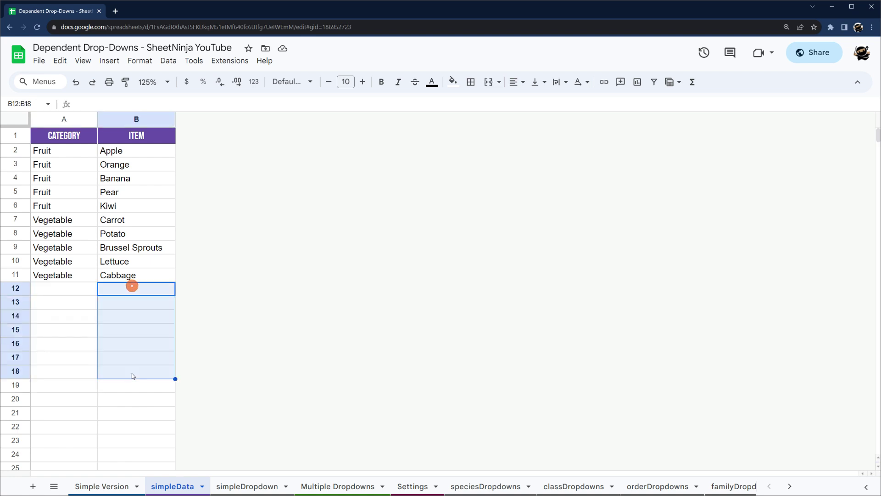
pyautogui.moveTo(72, 124); pyautogui.dragTo(133, 120)
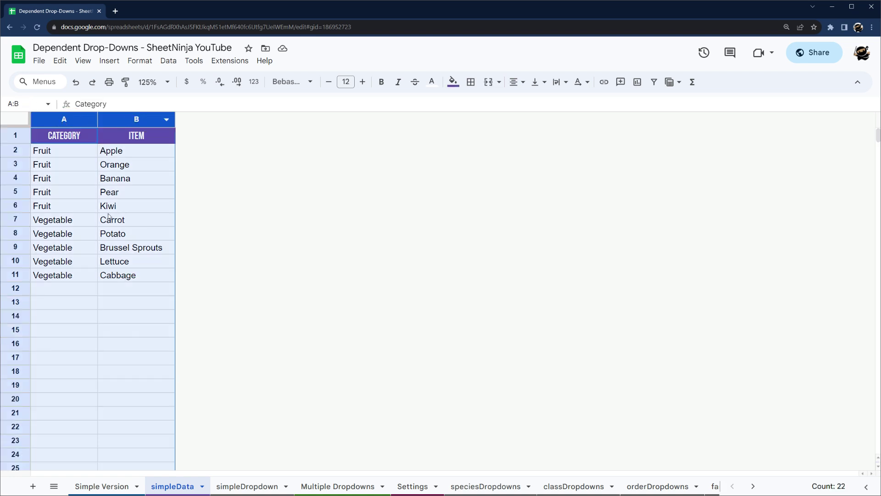
pyautogui.moveTo(69, 154); pyautogui.dragTo(138, 275)
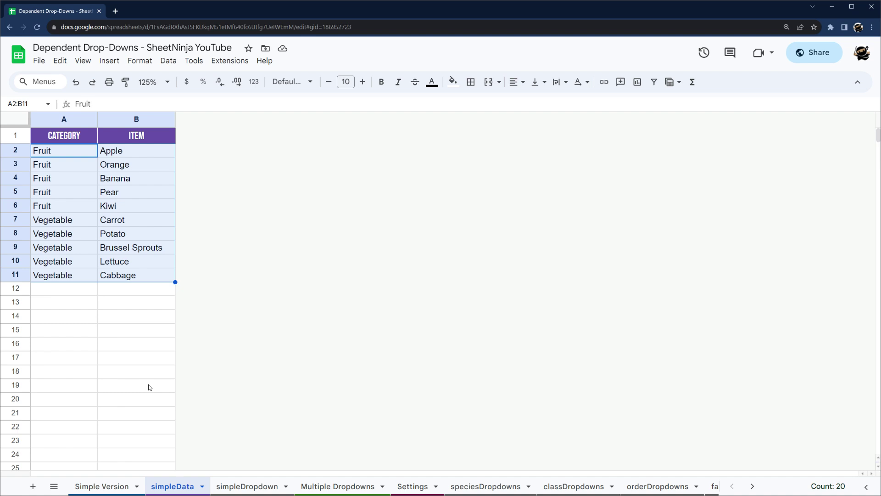
pyautogui.click(122, 488)
# Step: Select category cells A2:A1000 and add a dropdown to them
pyautogui.click(66, 124)
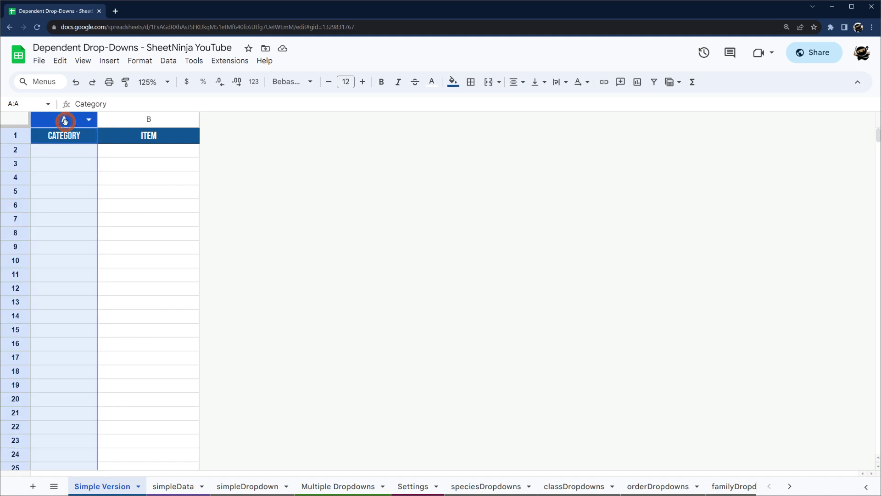
pyautogui.keyDown('ctrl'); pyautogui.click(60, 137); pyautogui.keyUp('ctrl')
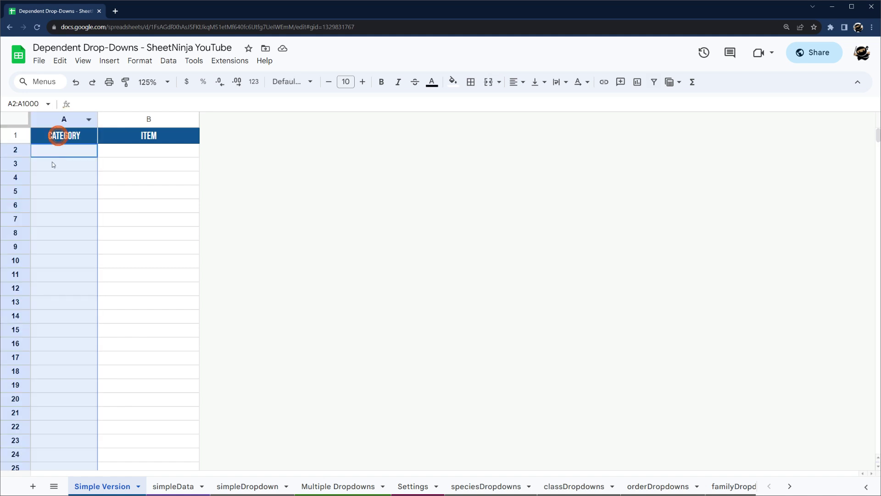
pyautogui.rightClick(55, 185)
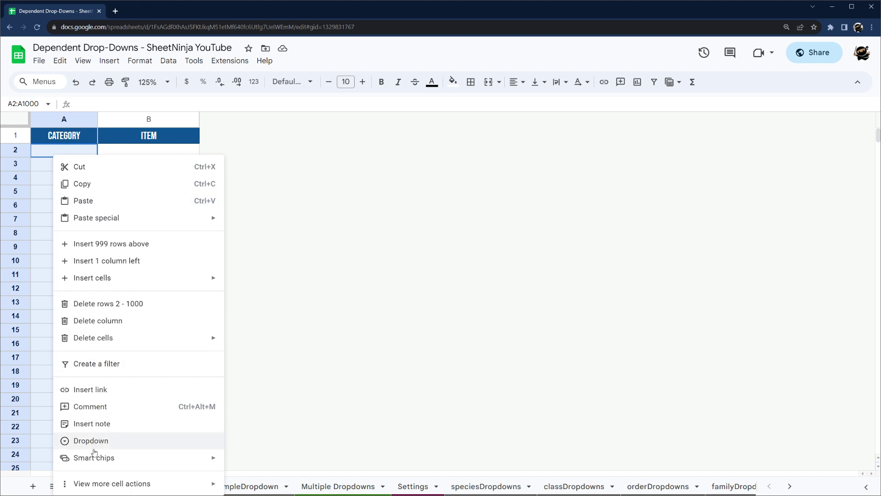
pyautogui.moveTo(110, 485)
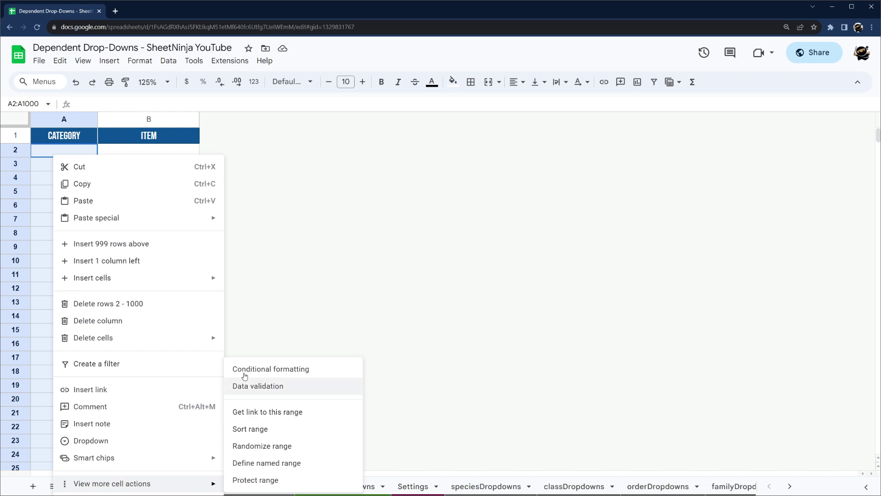
pyautogui.click(92, 440)
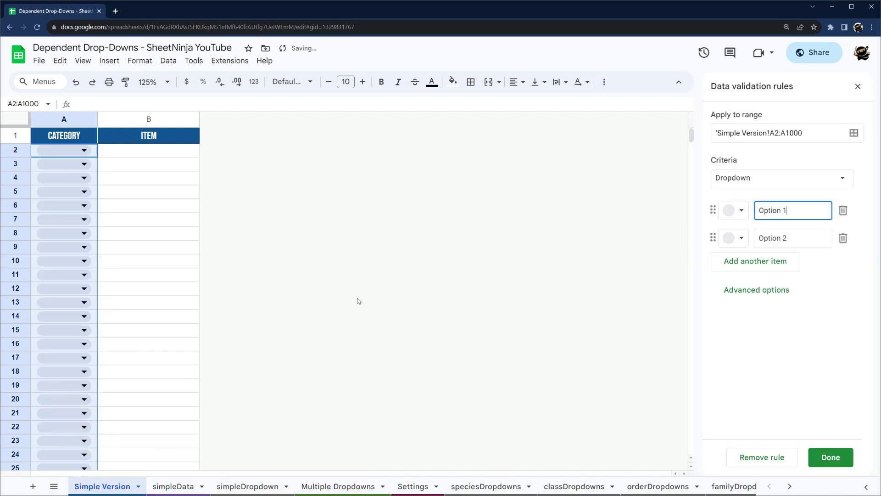
# Step: Make the dropdown draw its options from the range simpleData!A2:A
pyautogui.click(744, 177)
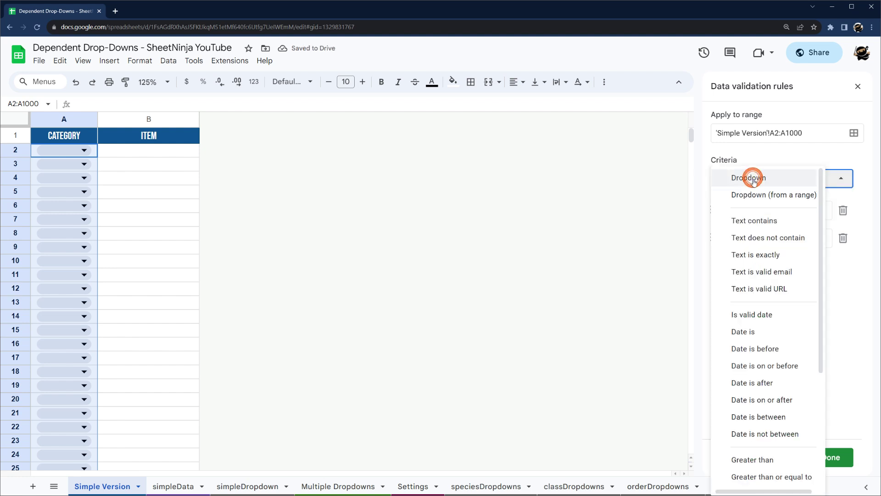
pyautogui.click(764, 195)
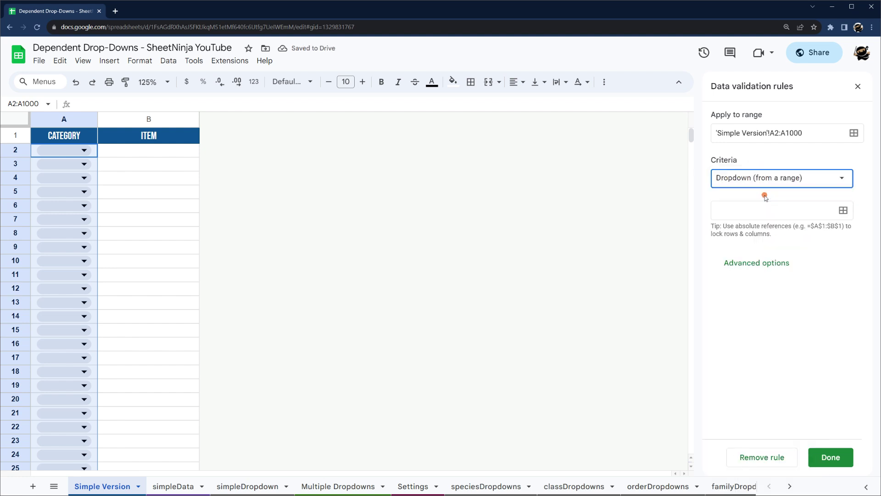
pyautogui.click(843, 210)
pyautogui.click(456, 258)
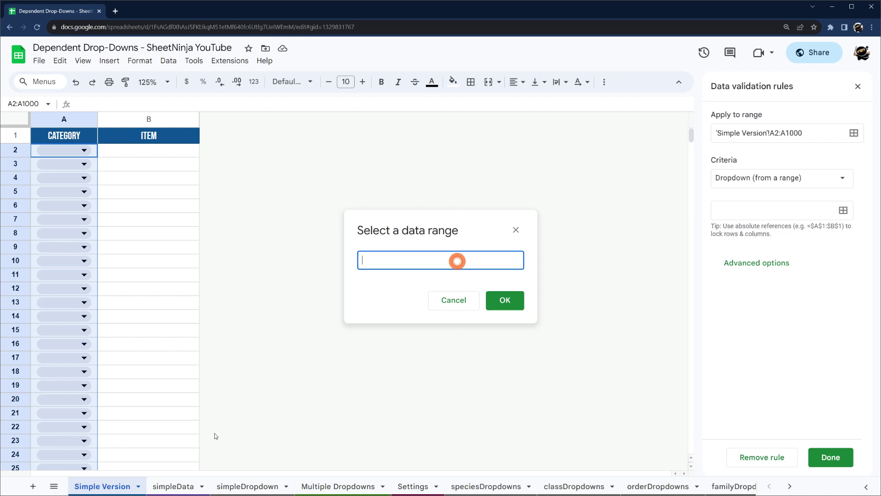
pyautogui.click(172, 485)
pyautogui.click(65, 119)
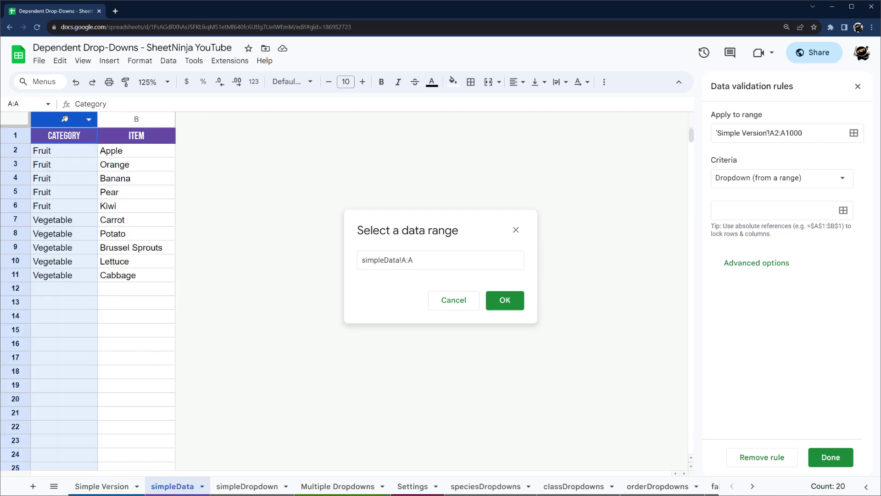
pyautogui.click(405, 260)
pyautogui.write('2')
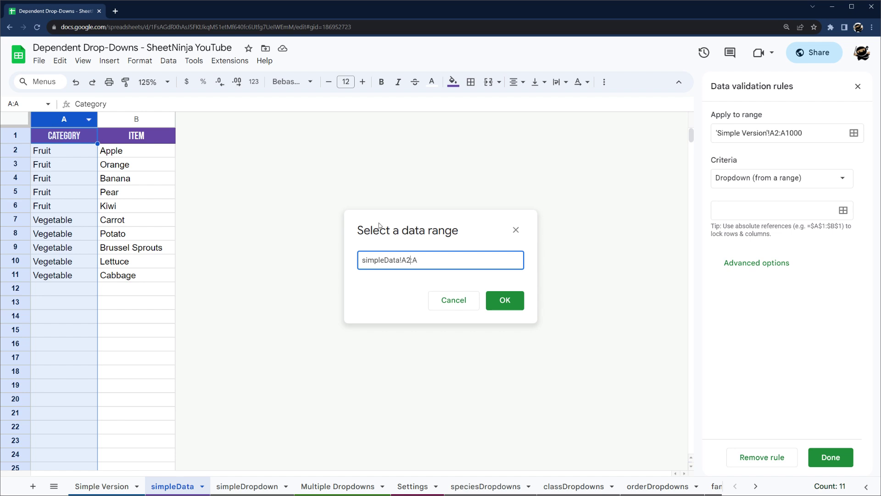
pyautogui.click(504, 300)
# Step: Set the dropdown display style to arrow and save the rule
pyautogui.click(760, 330)
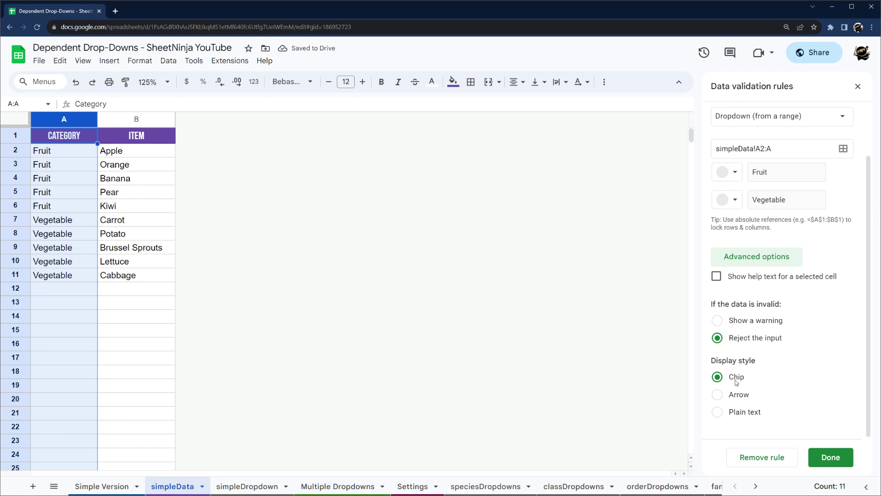
pyautogui.click(113, 486)
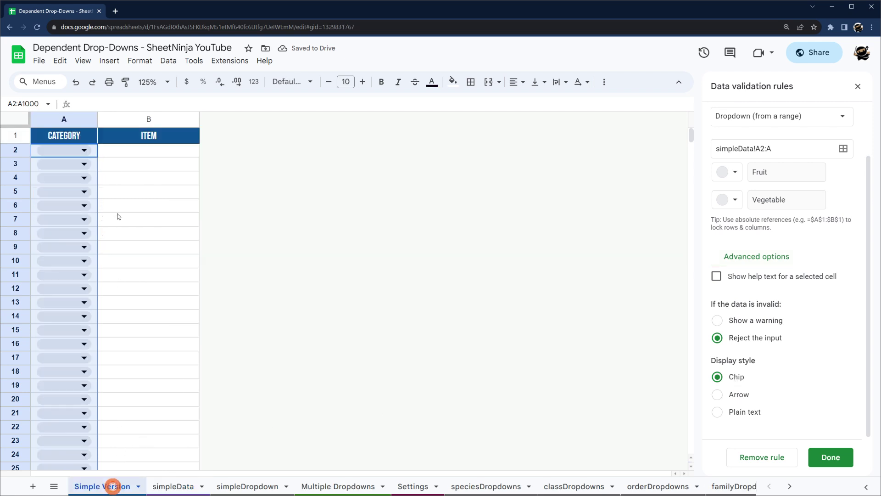
pyautogui.click(739, 396)
pyautogui.click(734, 375)
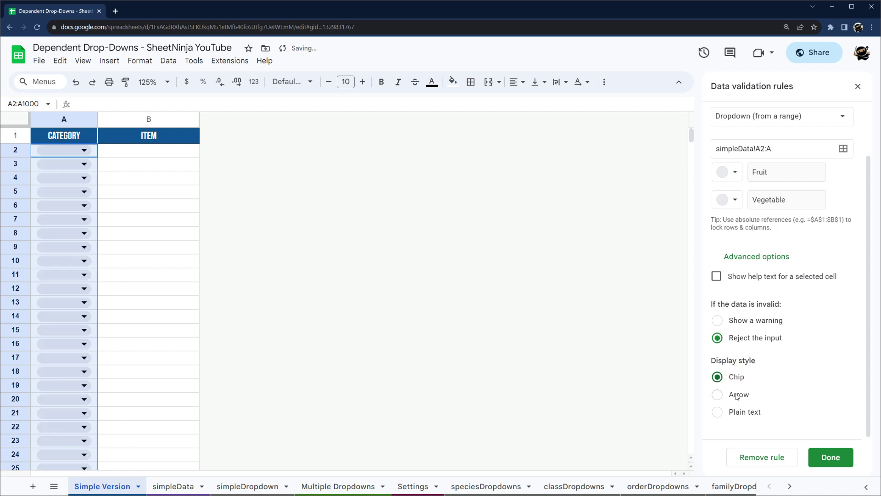
pyautogui.click(736, 395)
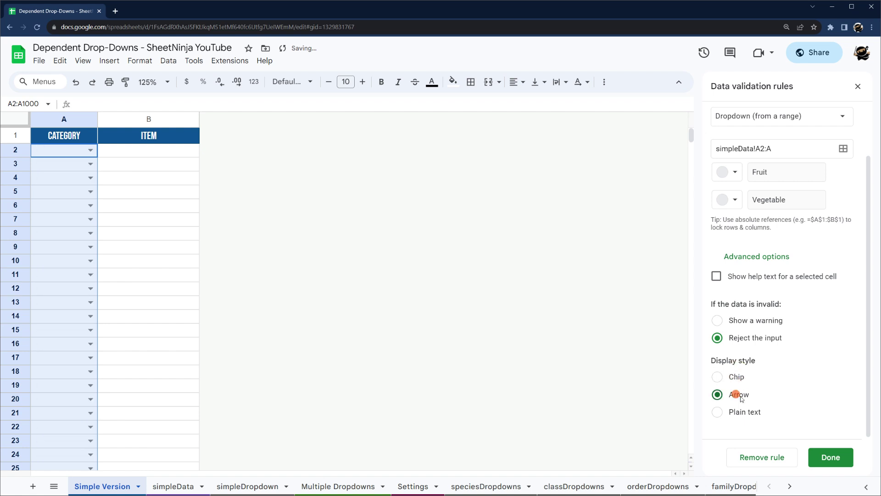
pyautogui.click(831, 457)
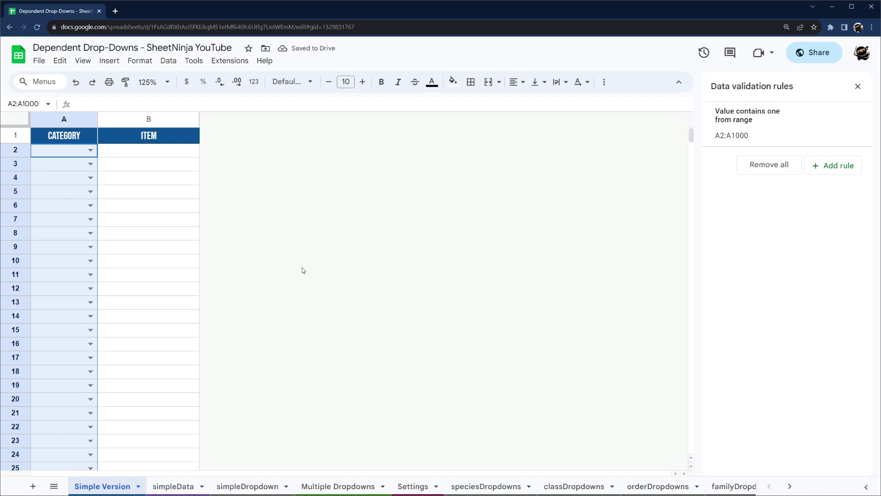
# Step: Choose Fruit in cell A2's category dropdown, then move to the blank simpleDropdown sheet
pyautogui.click(90, 150)
pyautogui.click(50, 167)
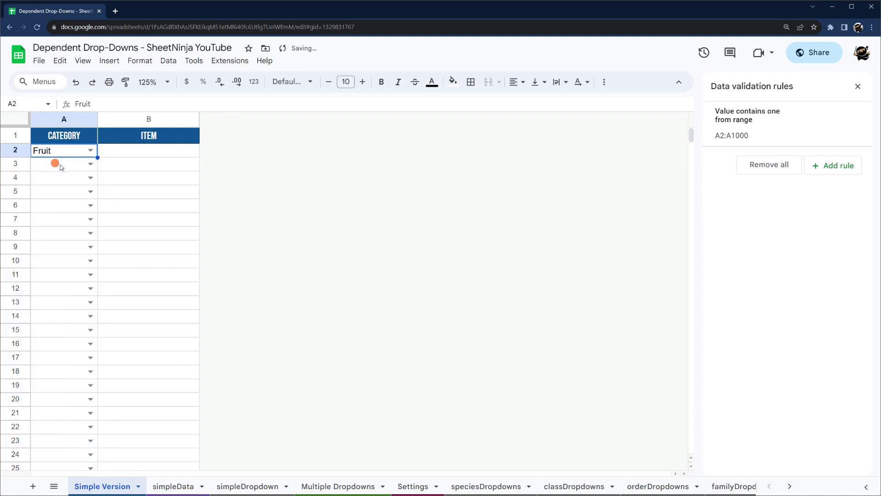
pyautogui.click(160, 118)
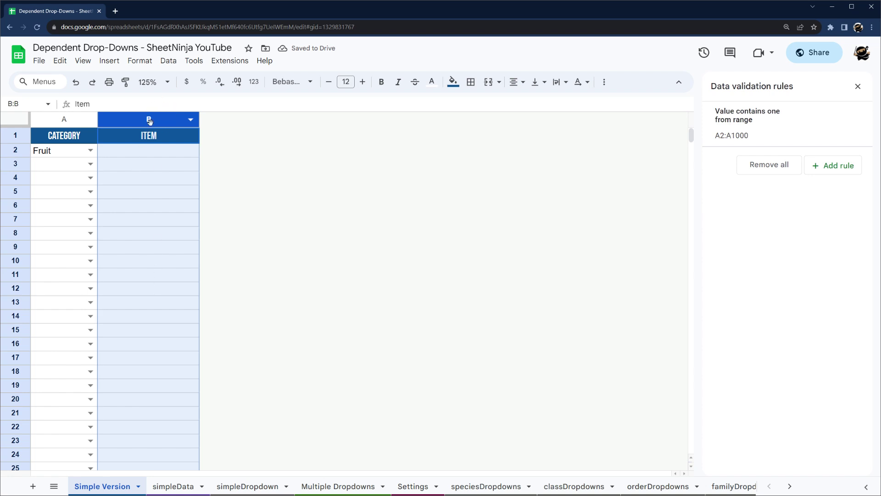
pyautogui.click(247, 485)
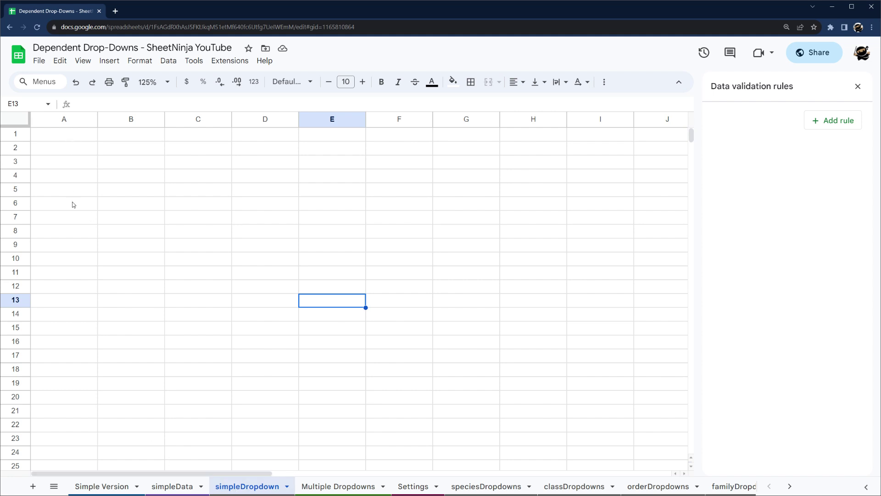
pyautogui.click(108, 485)
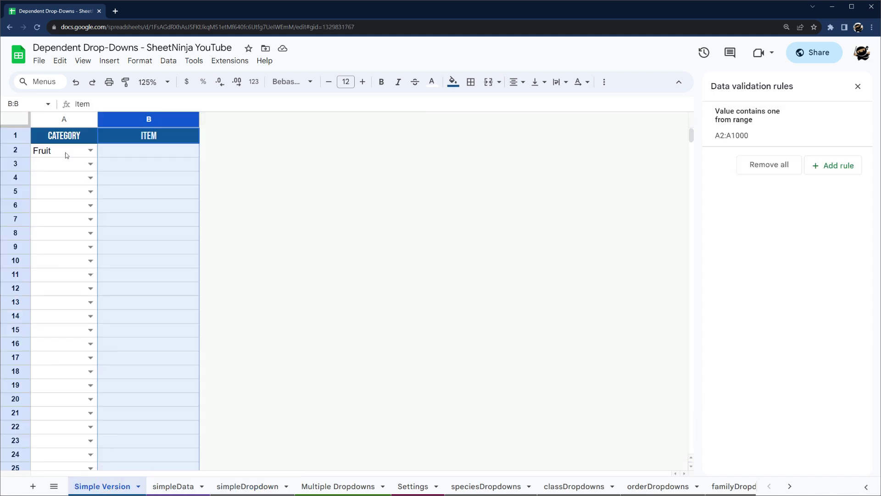
pyautogui.moveTo(67, 155); pyautogui.dragTo(55, 390)
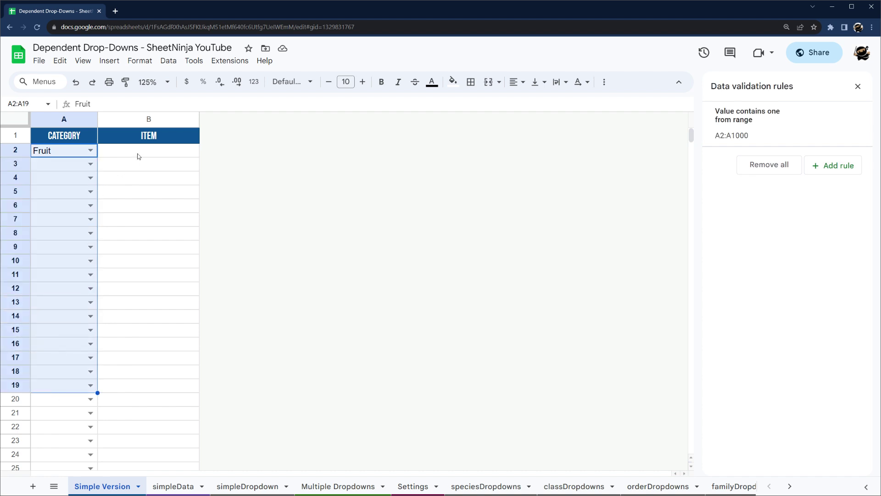
pyautogui.moveTo(138, 155); pyautogui.dragTo(148, 330)
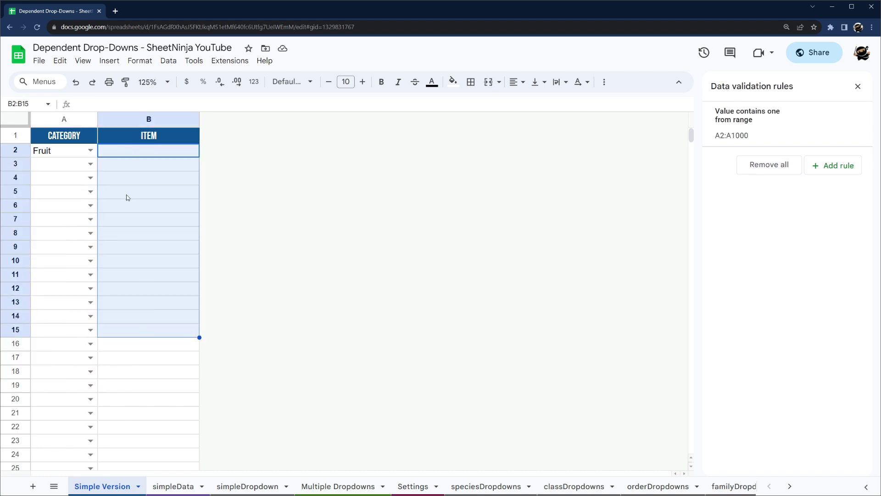
pyautogui.click(149, 156)
pyautogui.click(174, 486)
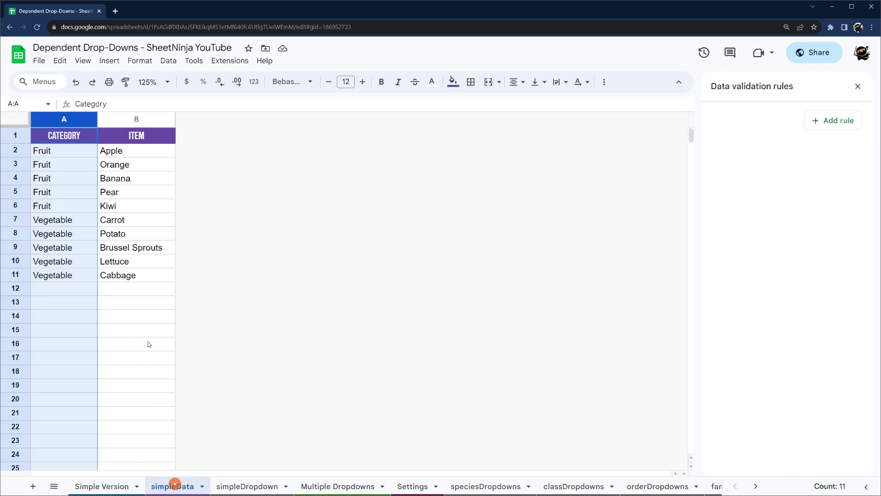
pyautogui.click(114, 151)
pyautogui.hotkey('ctrl', 'shift', 'Down')
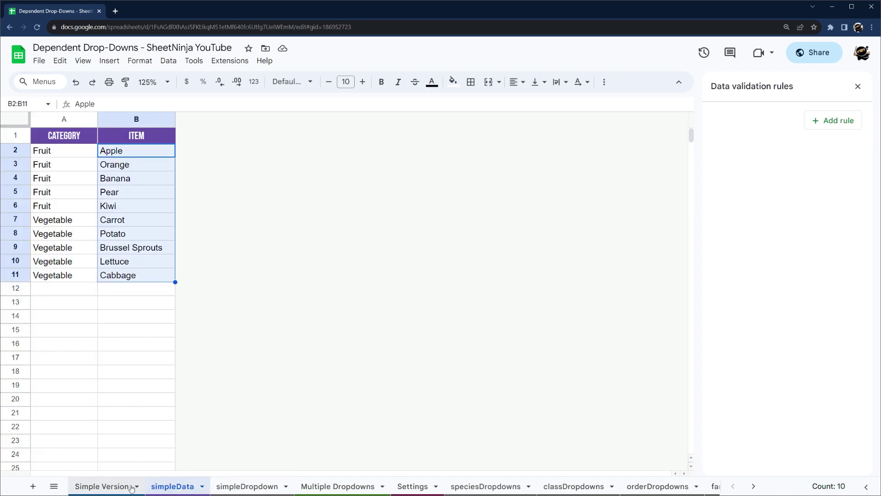
pyautogui.click(109, 485)
pyautogui.click(62, 152)
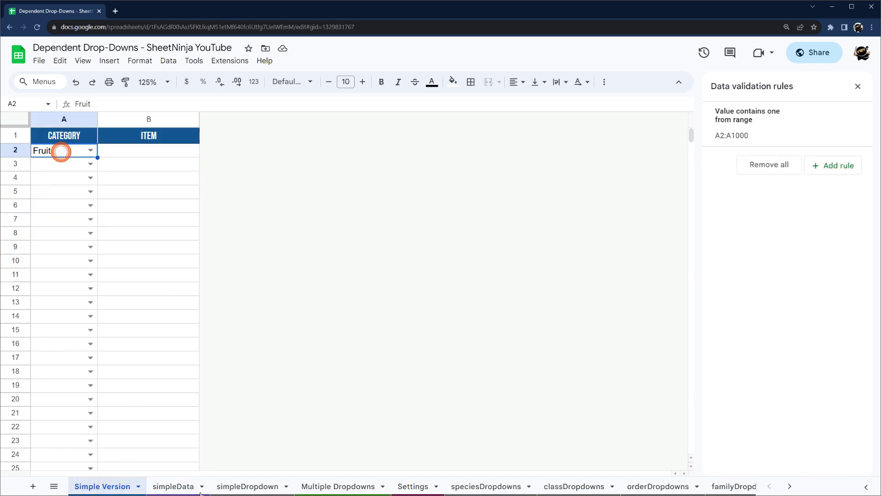
pyautogui.click(186, 485)
pyautogui.moveTo(112, 150); pyautogui.dragTo(117, 210)
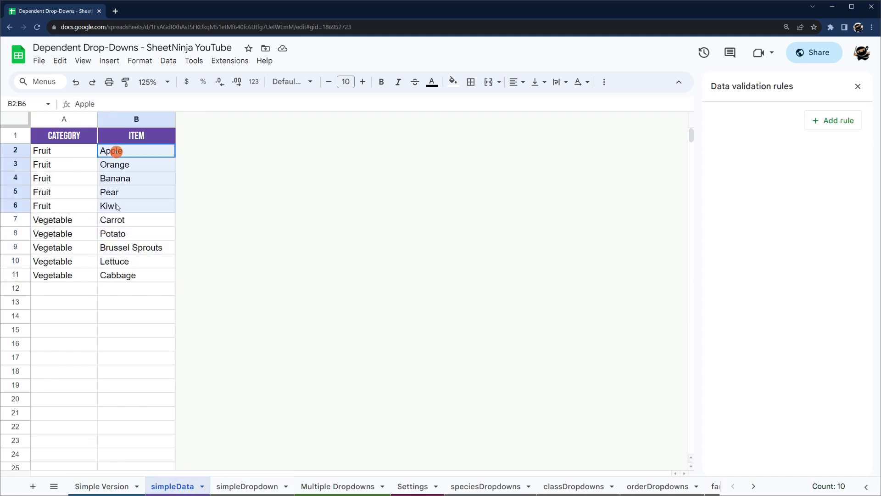
pyautogui.click(234, 487)
pyautogui.click(61, 137)
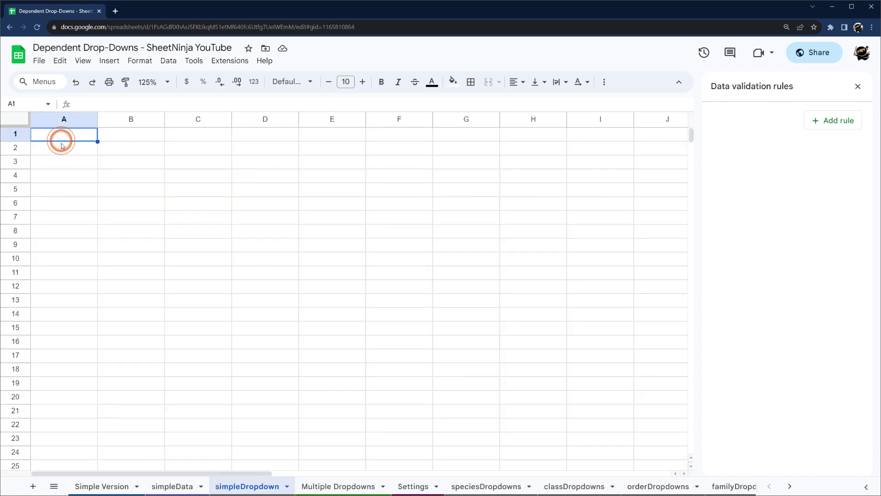
# Step: Enter =filter(simpleData!B:B,simpleData!A:A='Simple Version'!A2) in simpleDropdown A1
pyautogui.write('=filter(')
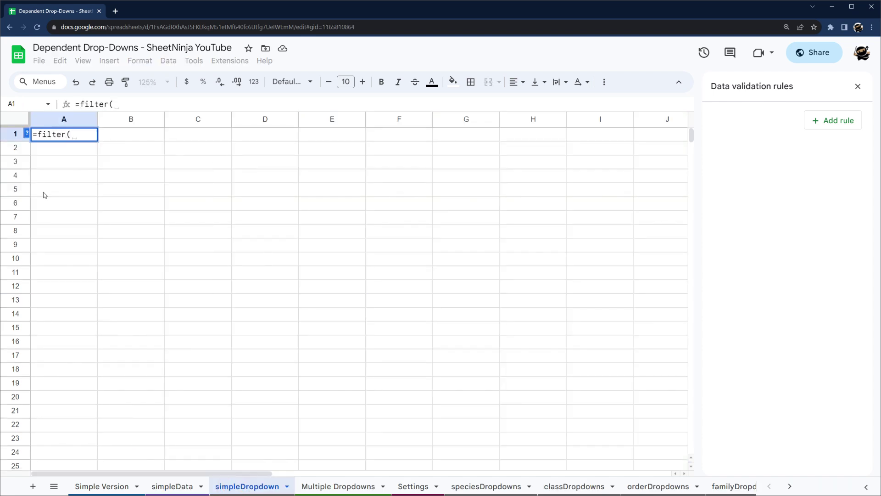
pyautogui.click(180, 485)
pyautogui.click(138, 121)
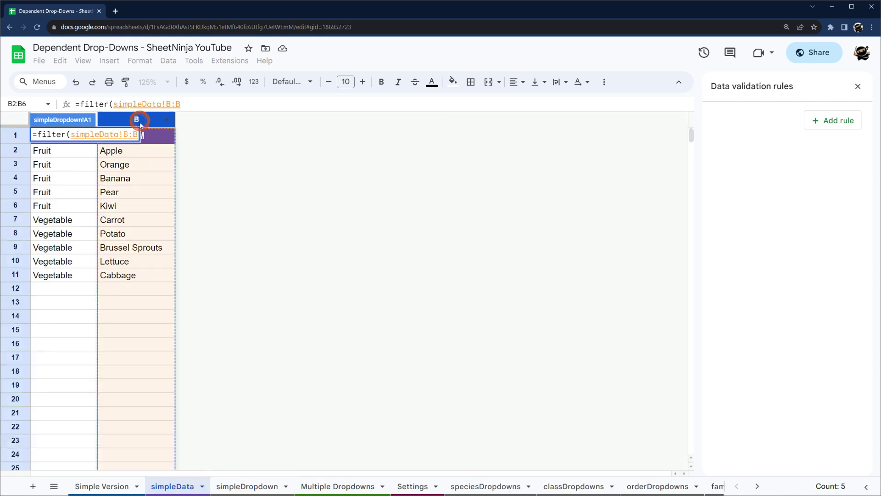
pyautogui.write(',')
pyautogui.moveTo(169, 104); pyautogui.dragTo(105, 105)
pyautogui.hotkey('ctrl', 'c')
pyautogui.click(174, 105)
pyautogui.hotkey('ctrl', 'v')
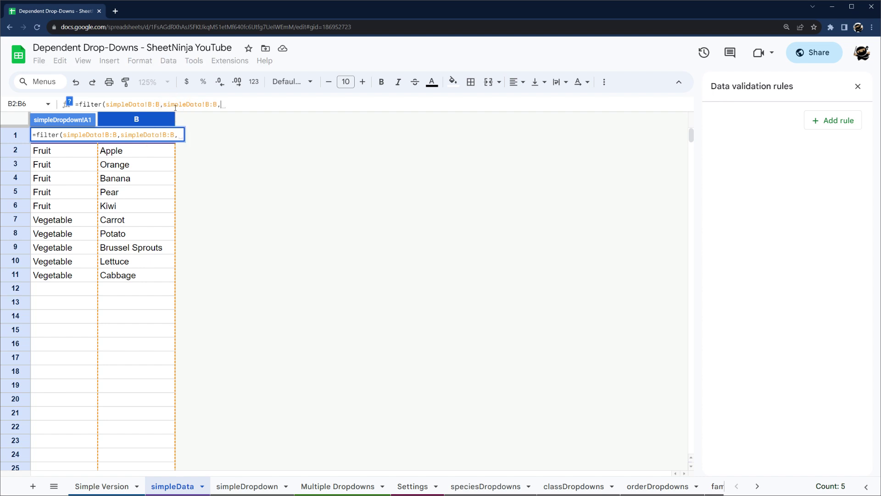
pyautogui.press('BackSpace')
pyautogui.press('BackSpace')
pyautogui.press('BackSpace')
pyautogui.press('BackSpace')
pyautogui.write('A:A')
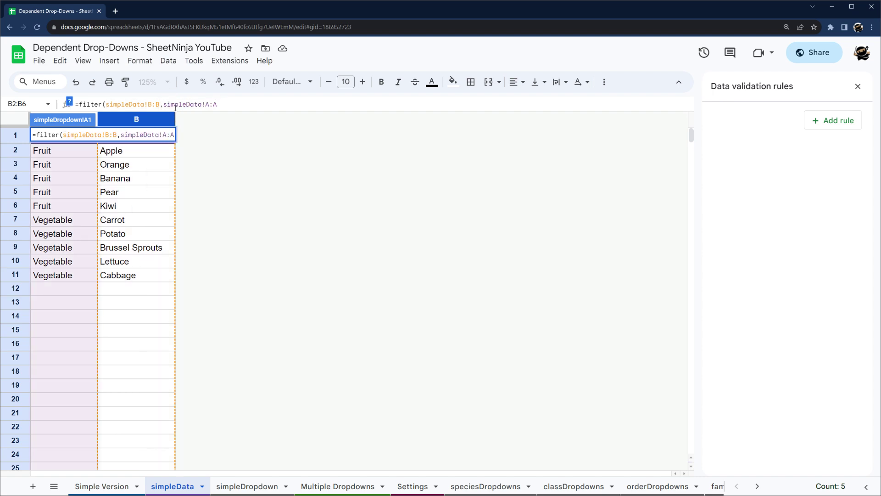
pyautogui.write('=')
pyautogui.click(98, 486)
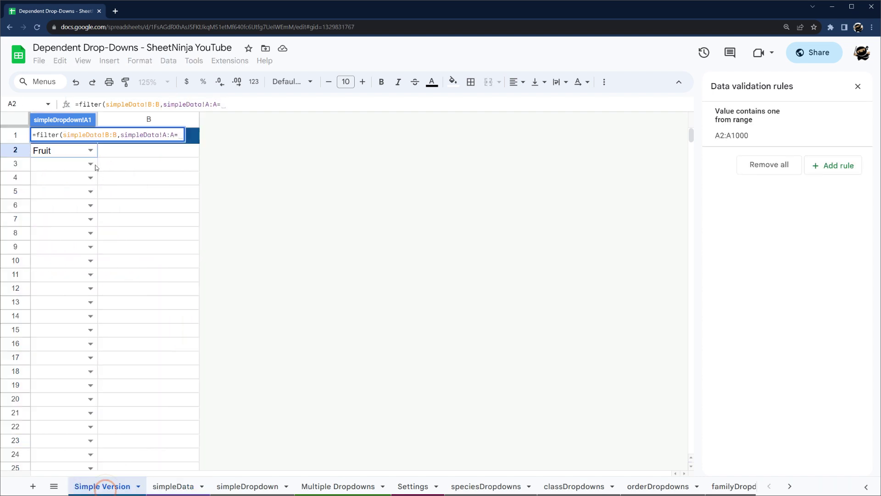
pyautogui.click(65, 153)
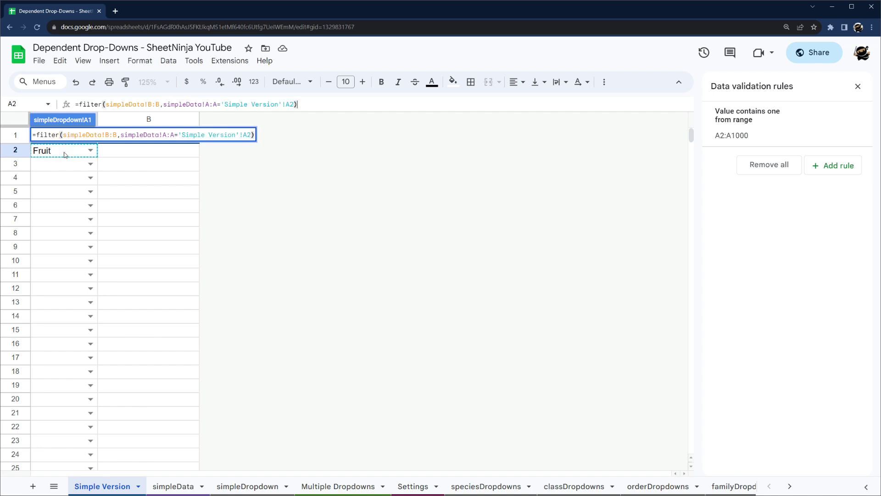
pyautogui.press('Return')
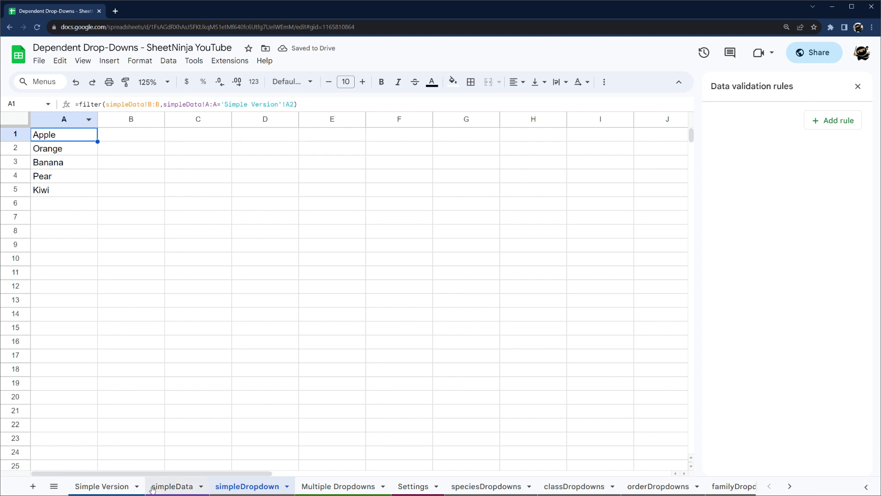
# Step: Review the filtered fruit list spilling down column A of simpleDropdown
pyautogui.click(104, 486)
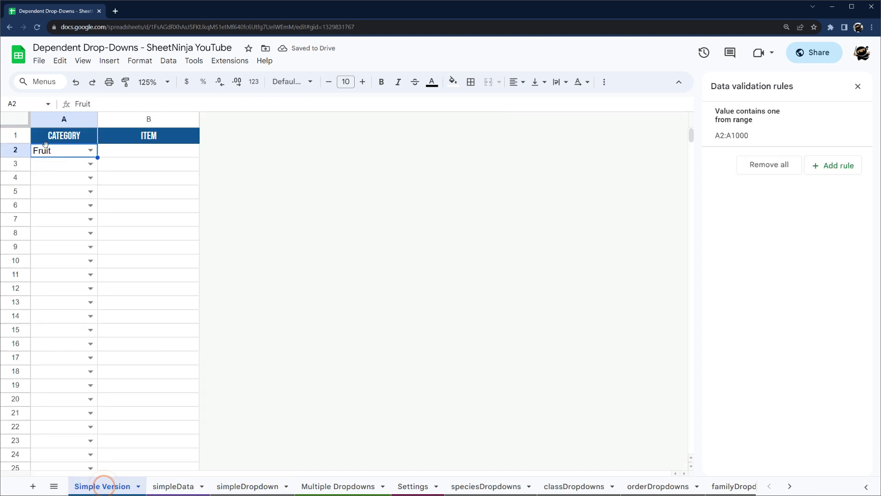
pyautogui.click(244, 485)
pyautogui.moveTo(46, 136); pyautogui.dragTo(51, 226)
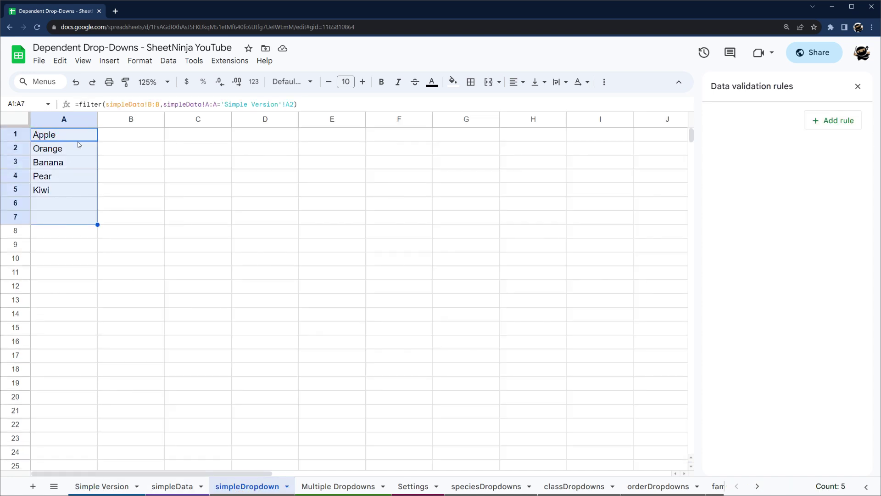
pyautogui.moveTo(89, 137); pyautogui.dragTo(222, 142)
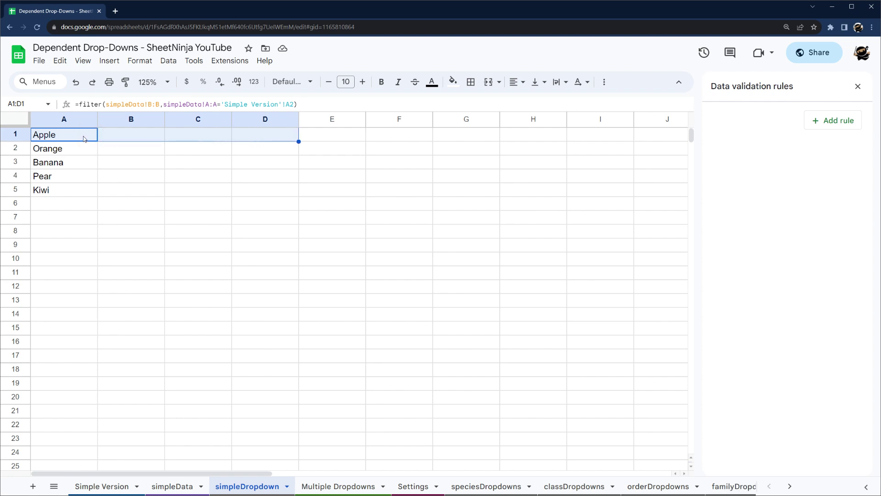
pyautogui.click(84, 138)
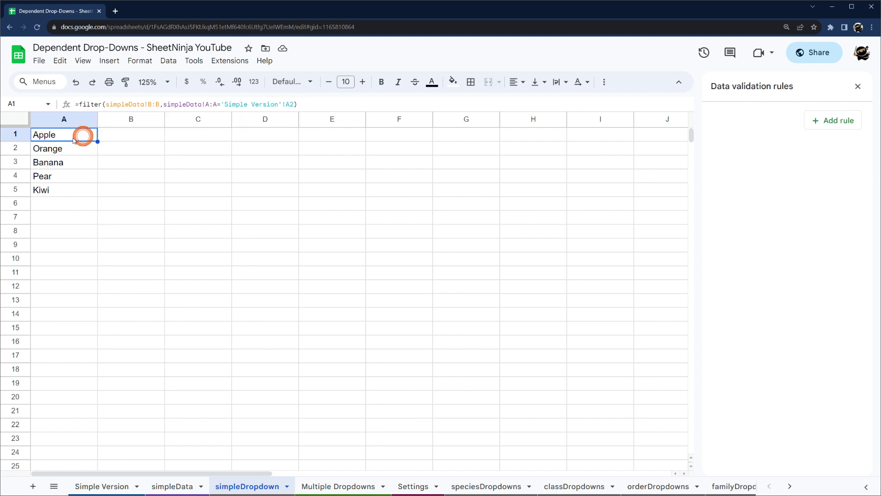
# Step: Wrap the A1 formula in TRANSPOSE so the fruits spill across row 1
pyautogui.click(78, 104)
pyautogui.write('transp')
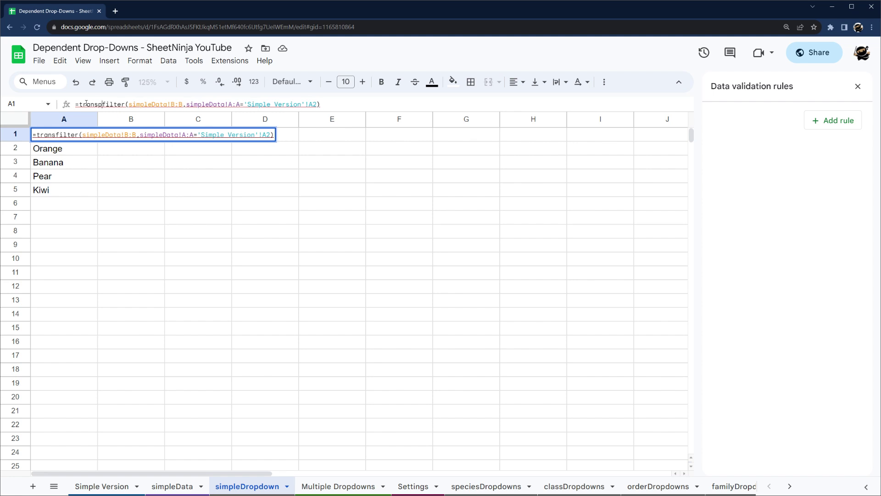
pyautogui.write('ose(')
pyautogui.press('End')
pyautogui.write(')')
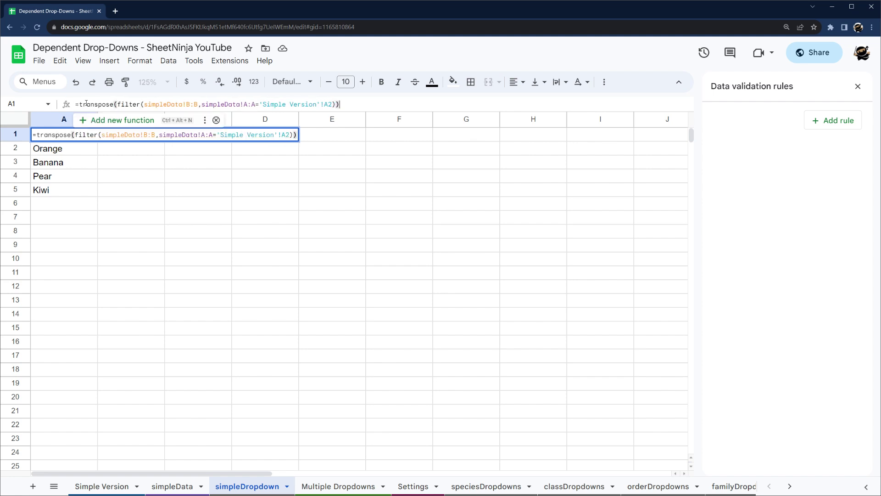
pyautogui.press('Return')
pyautogui.click(66, 134)
pyautogui.doubleClick(65, 135)
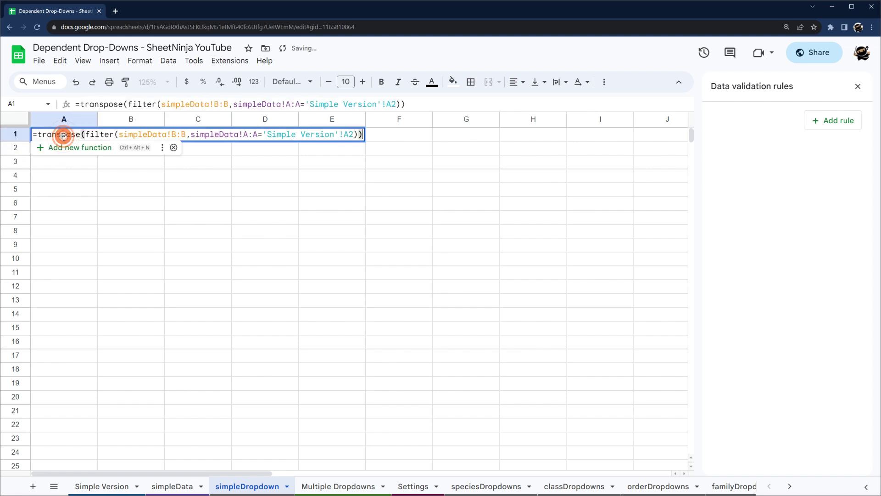
pyautogui.press('Escape')
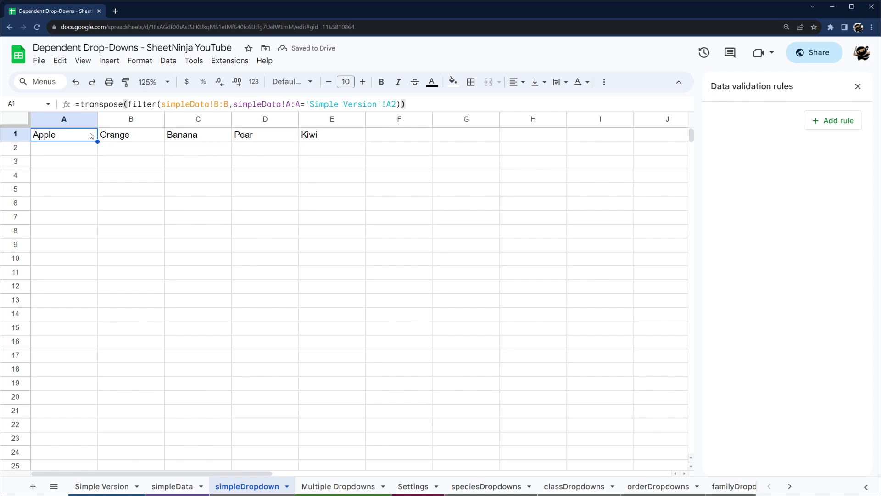
pyautogui.moveTo(97, 141); pyautogui.dragTo(66, 447)
# Step: Check the fruits in row 1 of simpleDropdown, then return to Simple Version
pyautogui.scroll(-20, 87, 308)
pyautogui.scroll(-20, 82, 362)
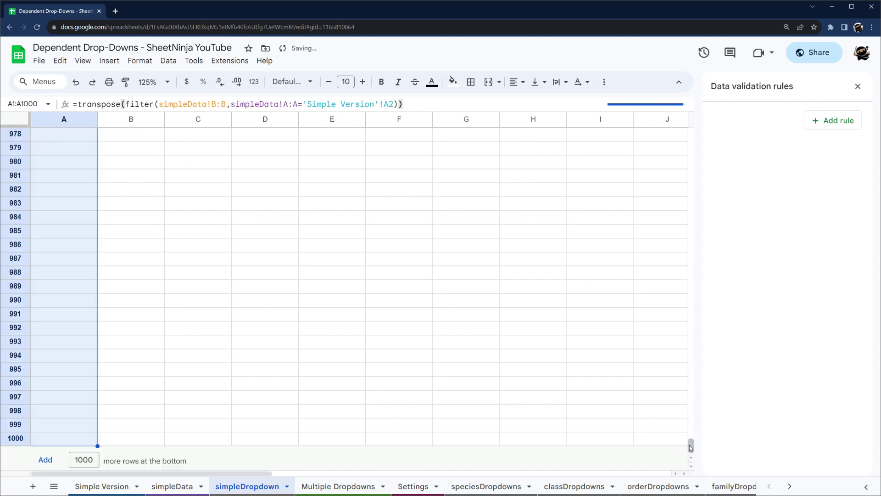
pyautogui.moveTo(690, 448); pyautogui.dragTo(719, 121)
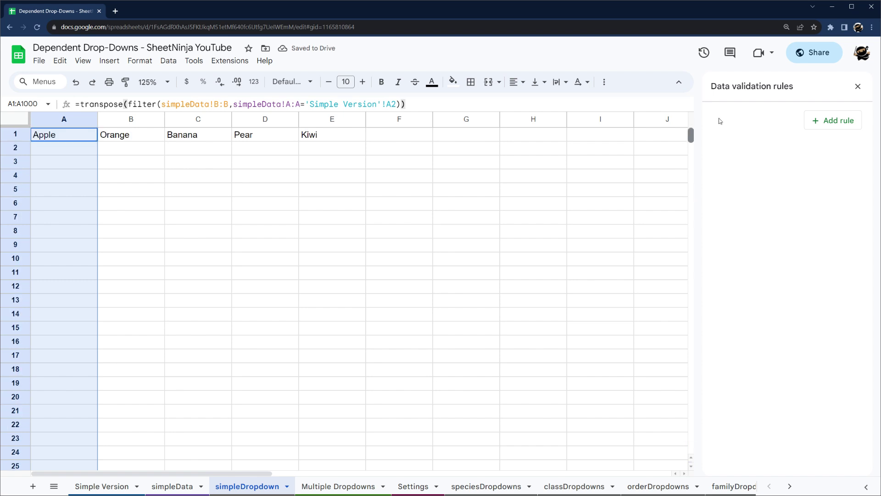
pyautogui.click(70, 138)
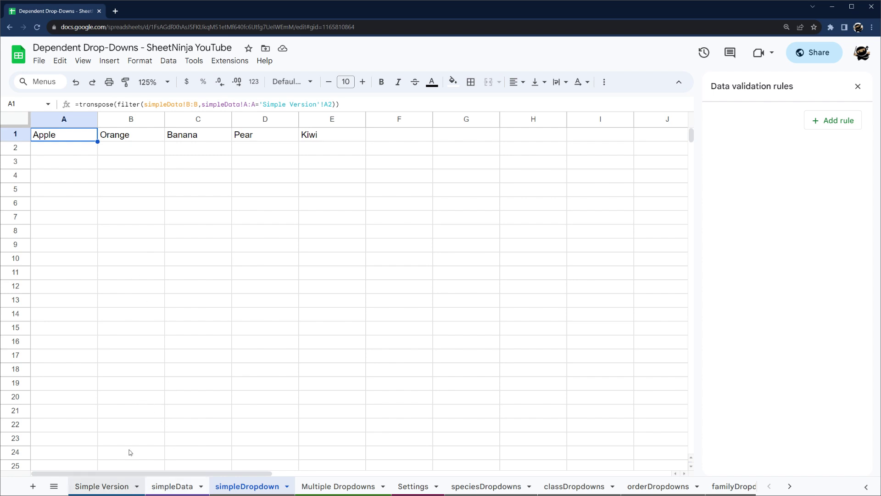
pyautogui.click(16, 135)
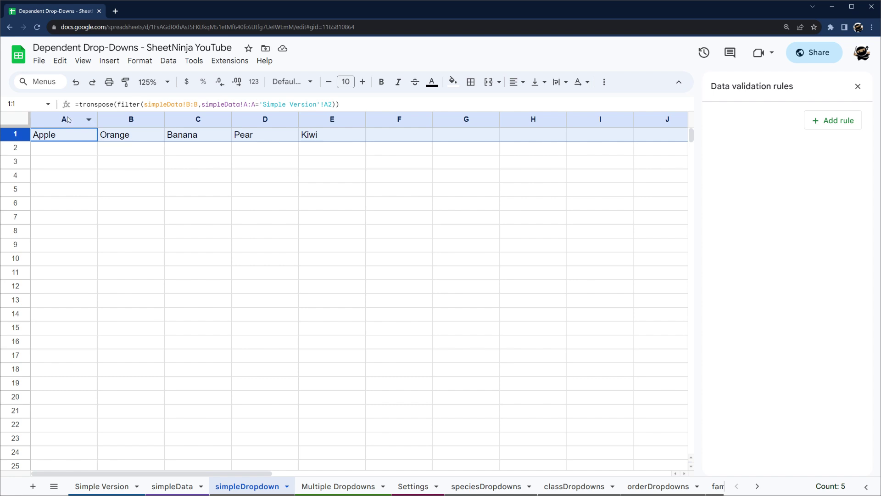
pyautogui.click(111, 486)
# Step: Add a dropdown to ITEM cell B2 that takes its options from a range
pyautogui.click(142, 153)
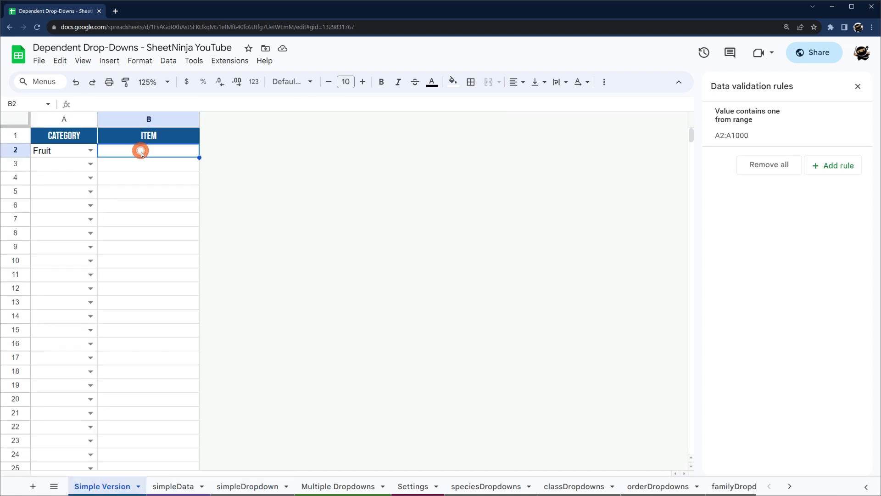
pyautogui.rightClick(142, 153)
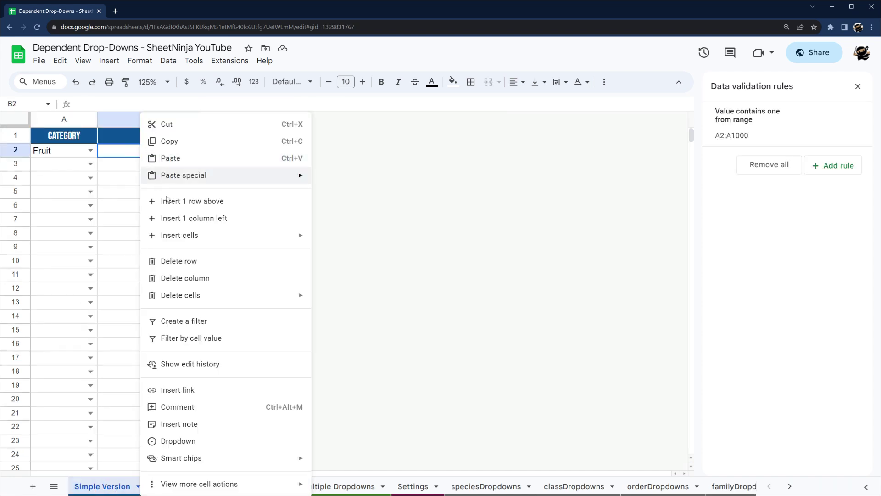
pyautogui.click(183, 445)
pyautogui.click(765, 177)
pyautogui.click(756, 192)
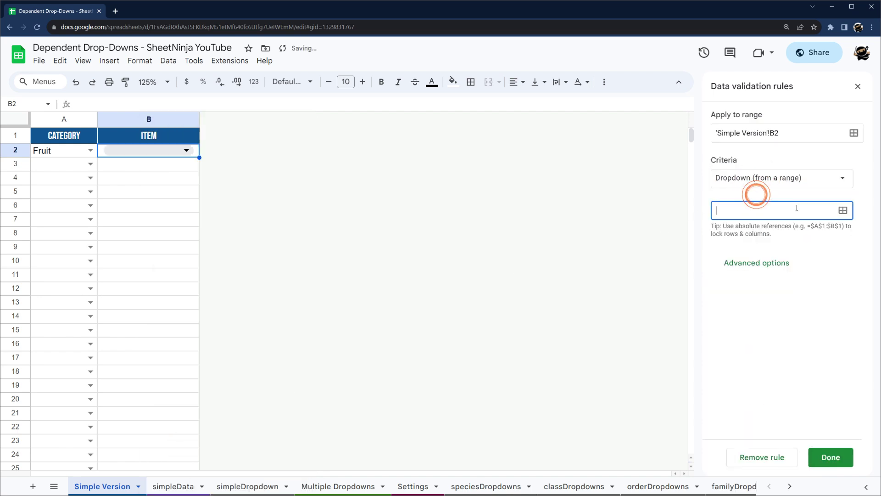
pyautogui.click(796, 206)
pyautogui.click(842, 210)
pyautogui.click(388, 258)
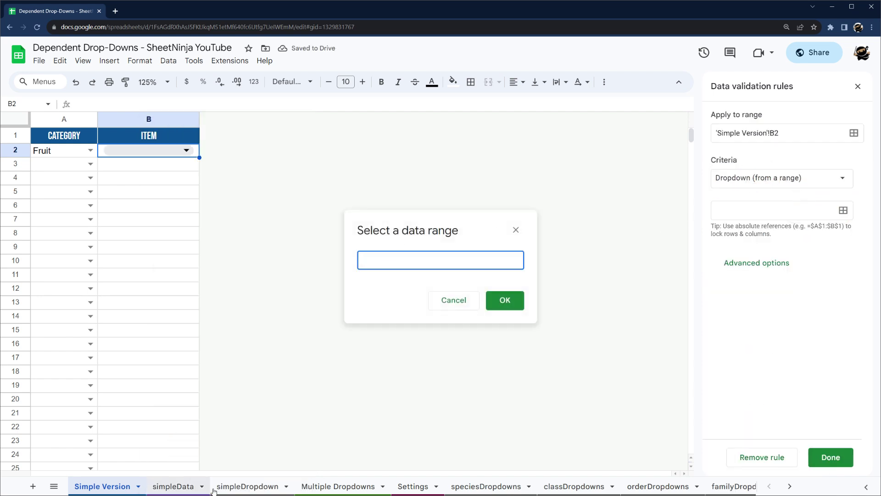
# Step: Set the source to simpleDropdown row 1, save, and check B2's fruit choices
pyautogui.click(240, 488)
pyautogui.click(22, 135)
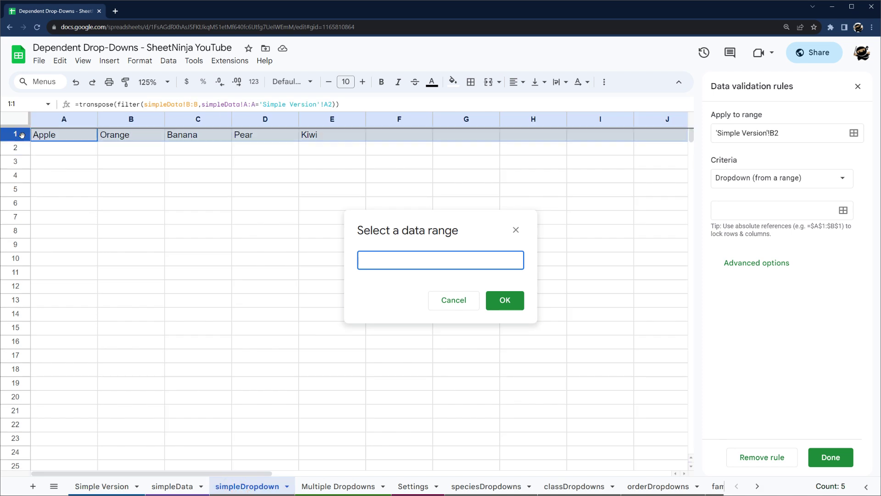
pyautogui.click(80, 138)
pyautogui.click(447, 260)
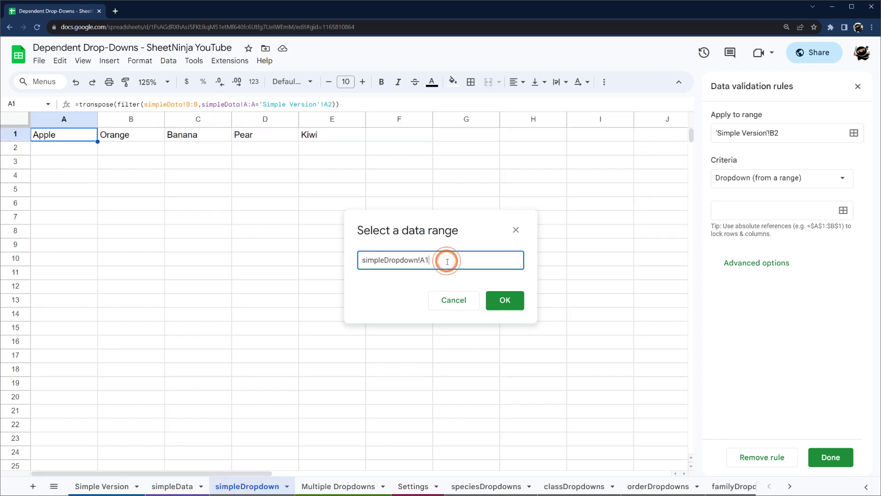
pyautogui.write(':1')
pyautogui.click(489, 303)
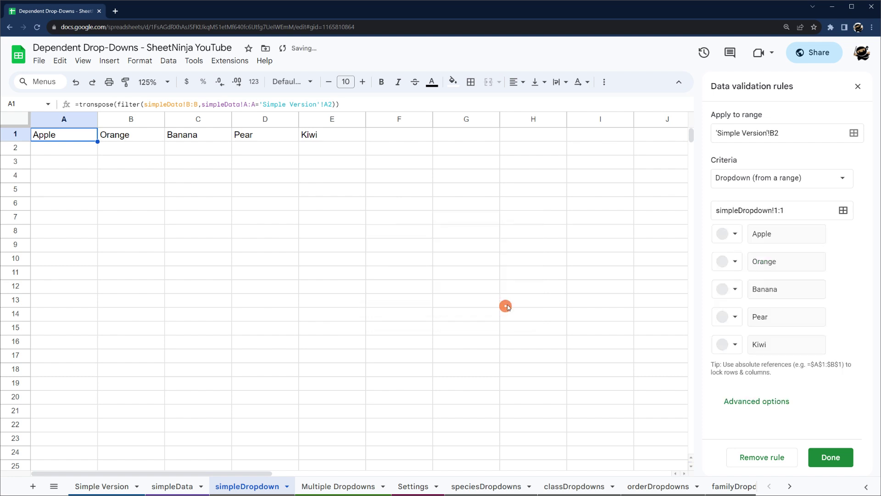
pyautogui.click(830, 457)
pyautogui.click(103, 486)
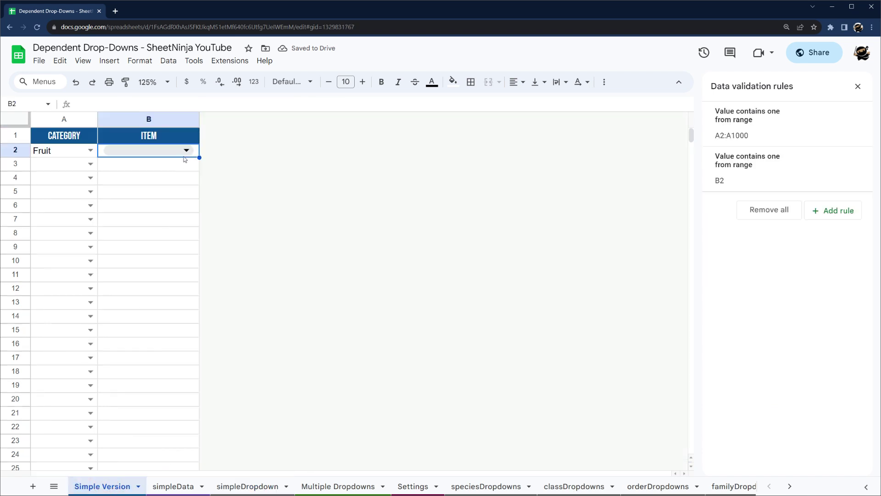
pyautogui.click(186, 151)
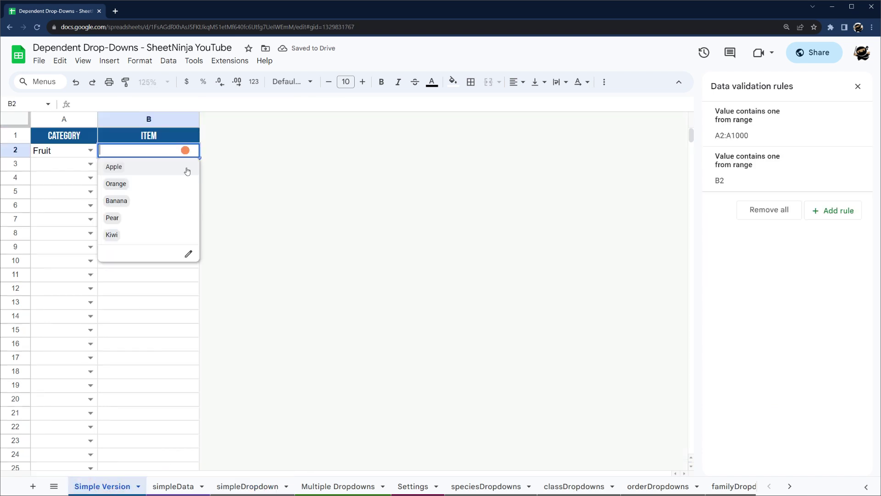
pyautogui.click(189, 254)
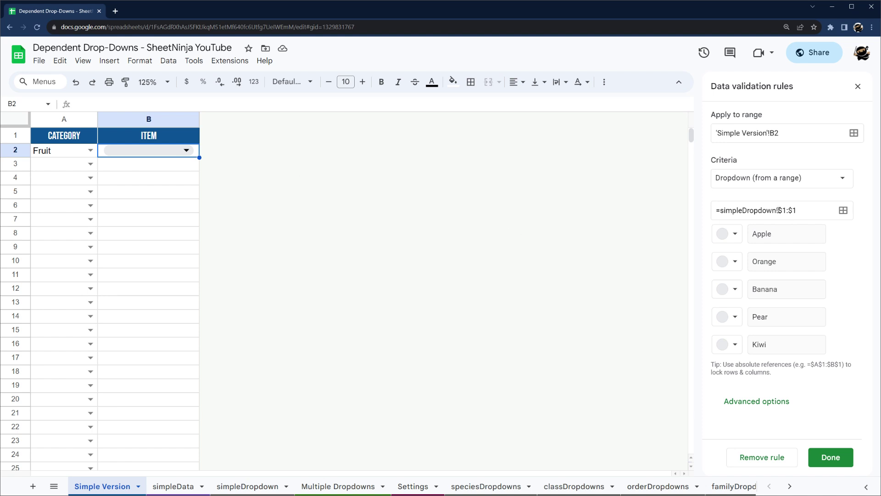
# Step: Edit the B2 rule's source range and switch its display style to arrow
pyautogui.click(775, 210)
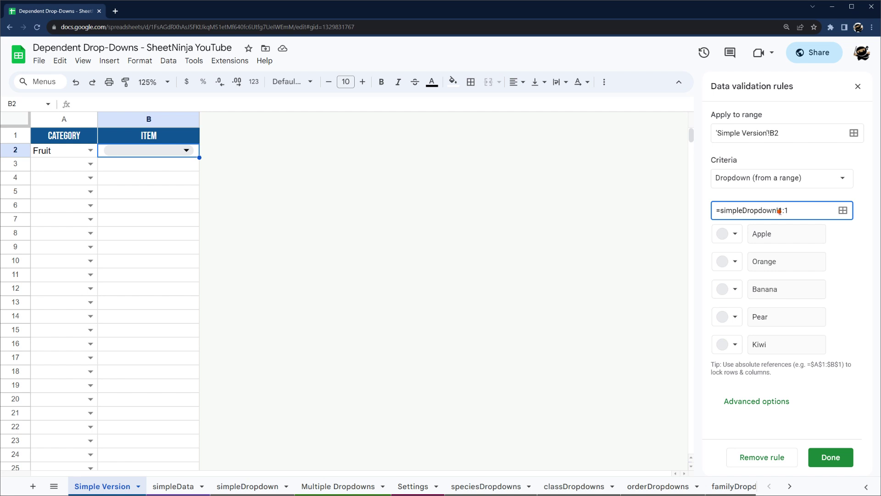
pyautogui.doubleClick(779, 210)
pyautogui.click(756, 410)
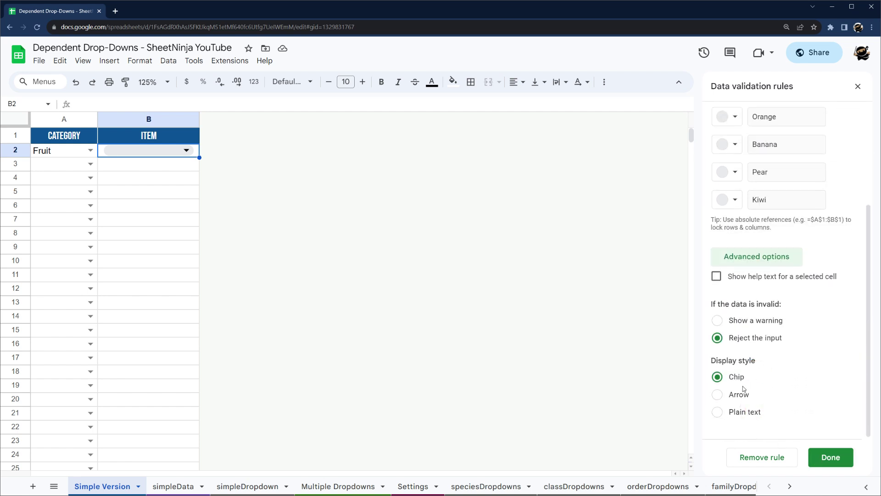
pyautogui.click(728, 394)
pyautogui.click(826, 456)
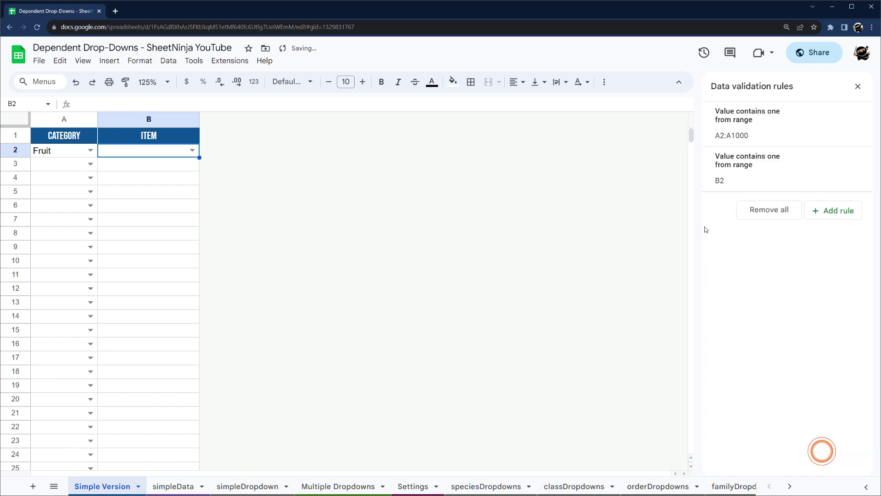
# Step: Fill B2's dropdown down to B3 and test both cells' fruit lists
pyautogui.moveTo(199, 157); pyautogui.dragTo(198, 169)
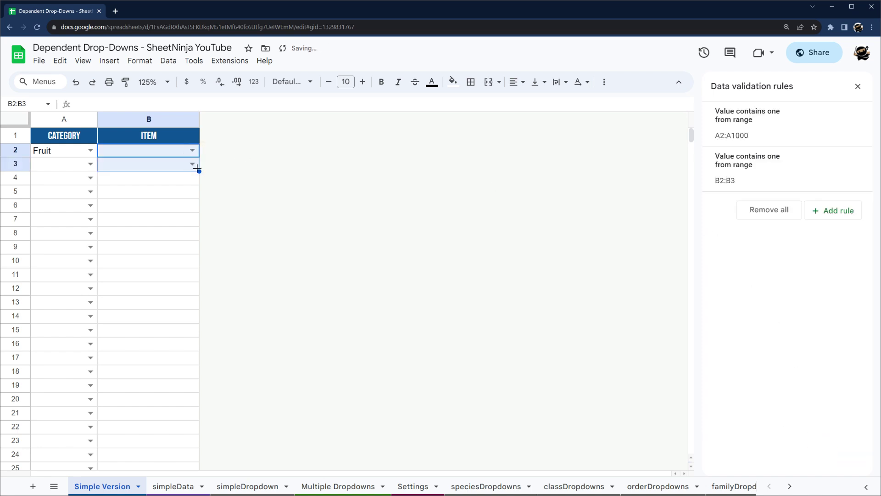
pyautogui.click(192, 164)
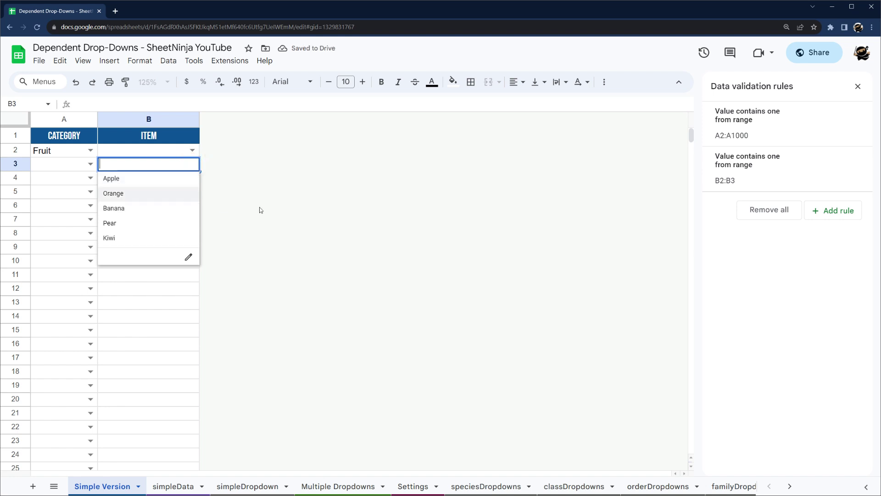
pyautogui.click(275, 204)
pyautogui.click(193, 150)
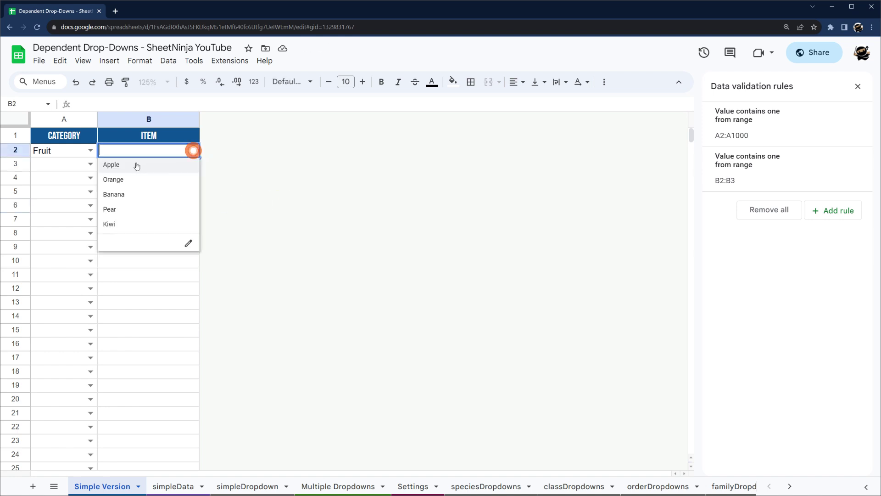
pyautogui.click(255, 208)
pyautogui.click(194, 164)
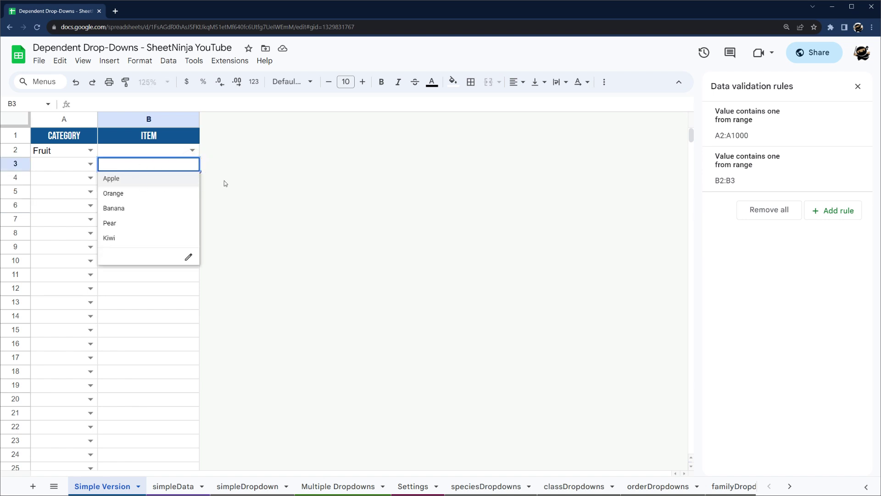
pyautogui.click(64, 166)
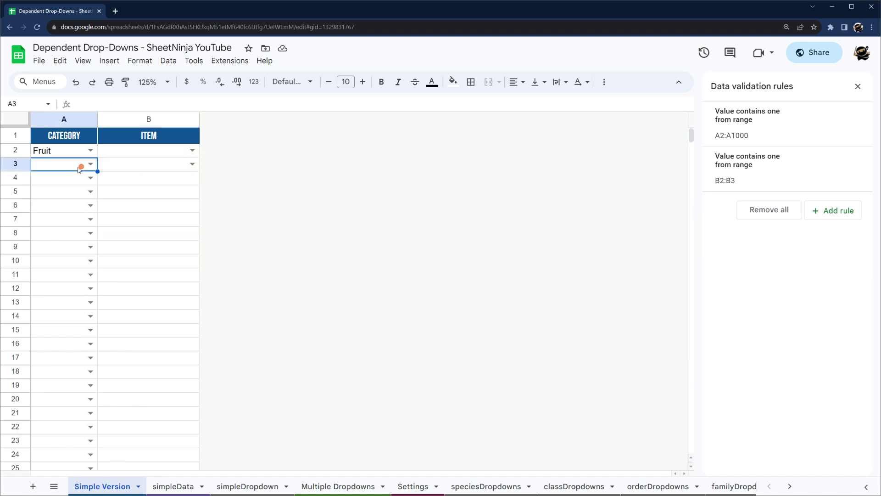
# Step: Delete B3's separate dropdown rule
pyautogui.click(193, 164)
pyautogui.click(183, 255)
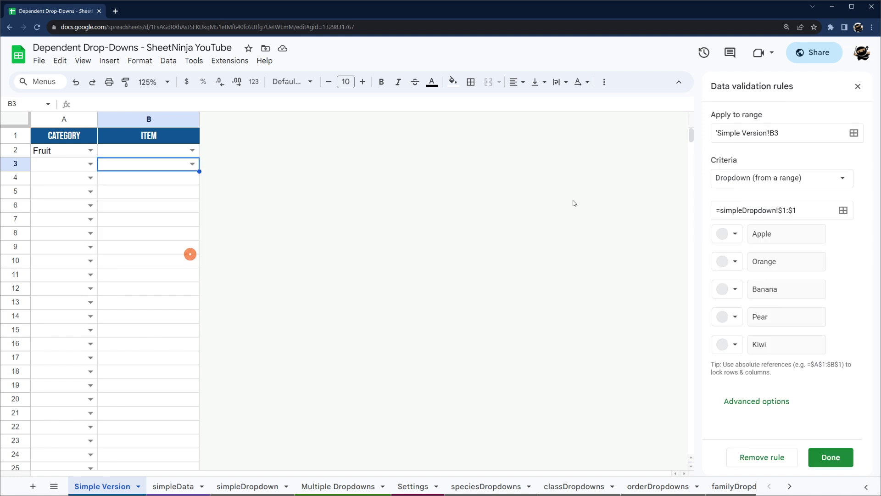
pyautogui.click(776, 131)
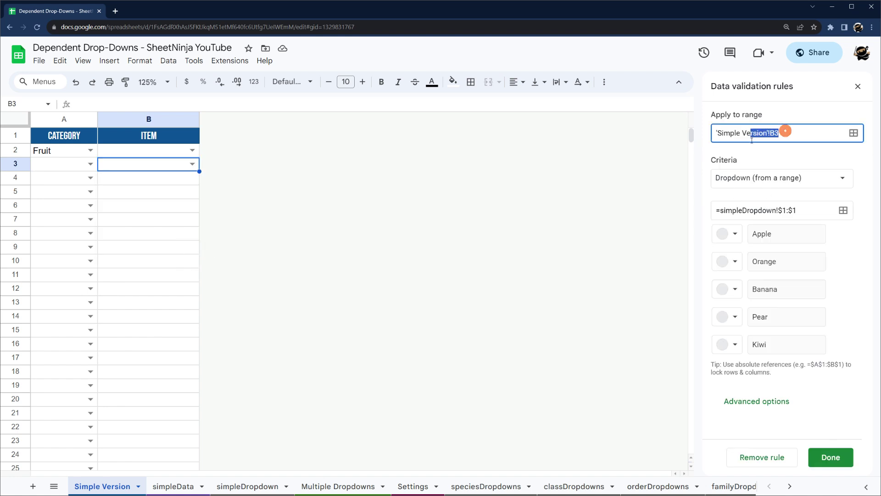
pyautogui.click(760, 456)
# Step: Change B2's dropdown source to the relative range =simpleDropdown!1:1 and save
pyautogui.click(150, 151)
pyautogui.click(758, 173)
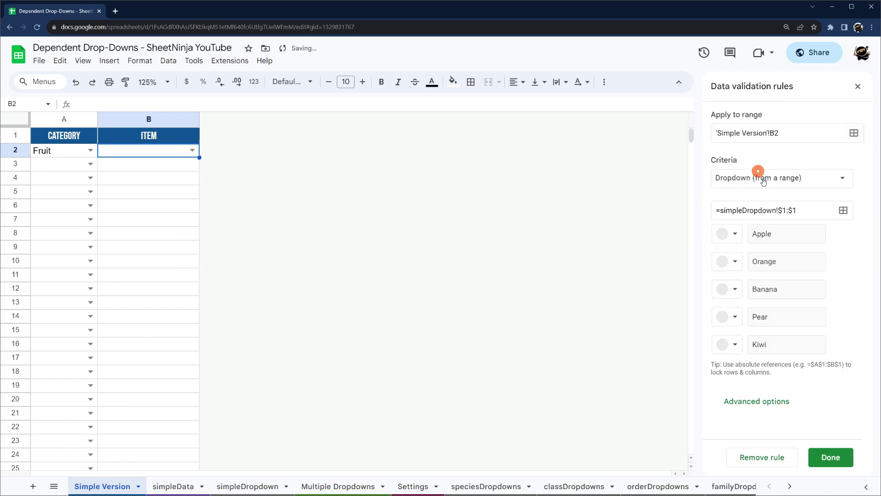
pyautogui.click(784, 209)
pyautogui.press('BackSpace')
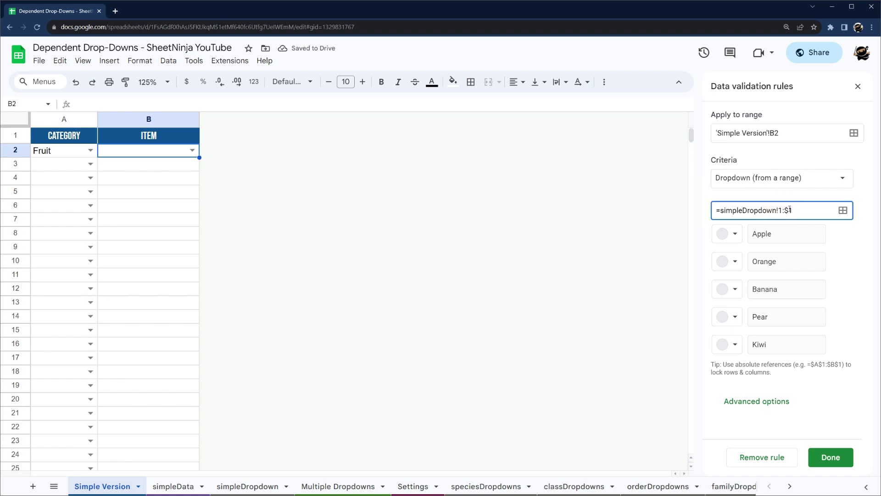
pyautogui.moveTo(789, 209); pyautogui.dragTo(716, 211)
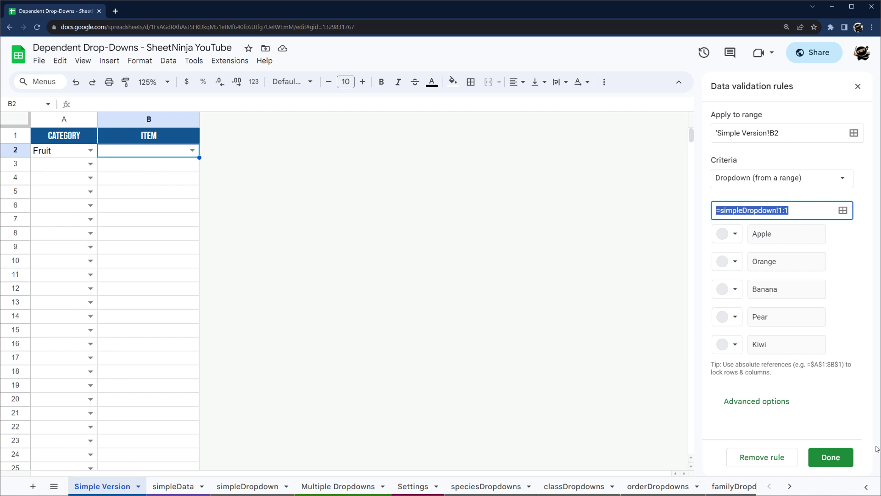
pyautogui.click(826, 460)
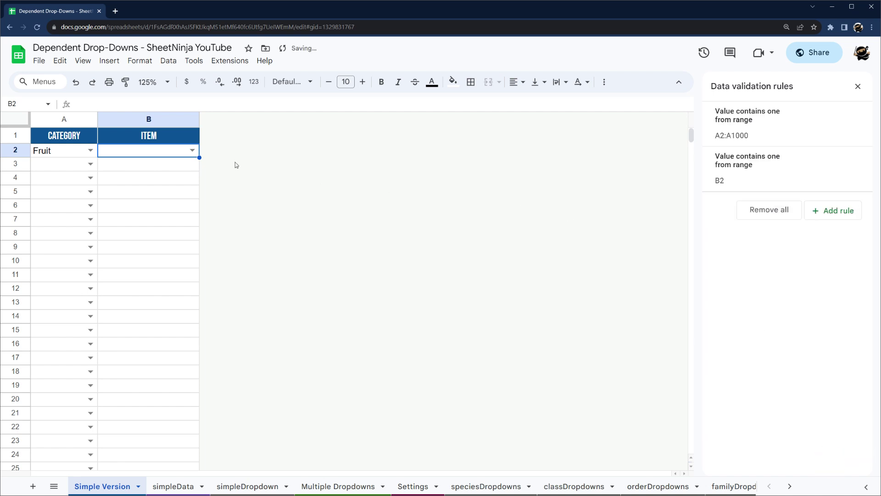
# Step: Fill B2 down to B3 and confirm B3's source range reads simpleDropdown!2:2
pyautogui.moveTo(200, 156); pyautogui.dragTo(167, 171)
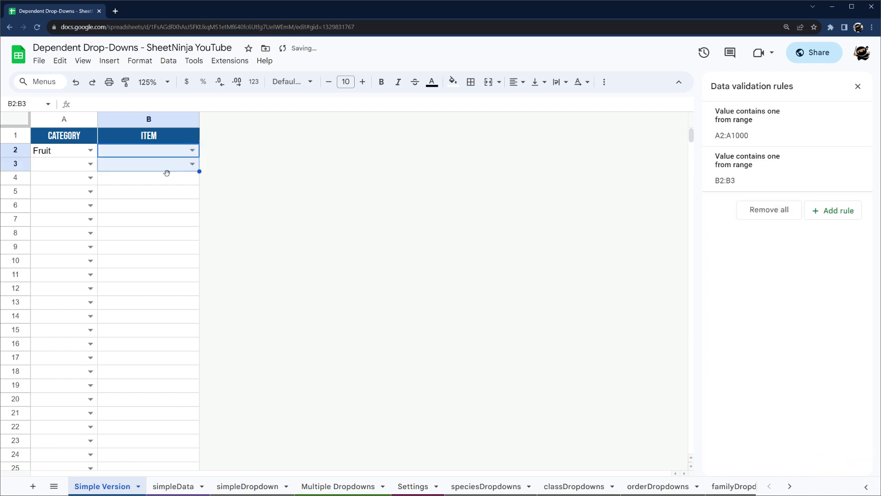
pyautogui.click(175, 179)
pyautogui.click(176, 167)
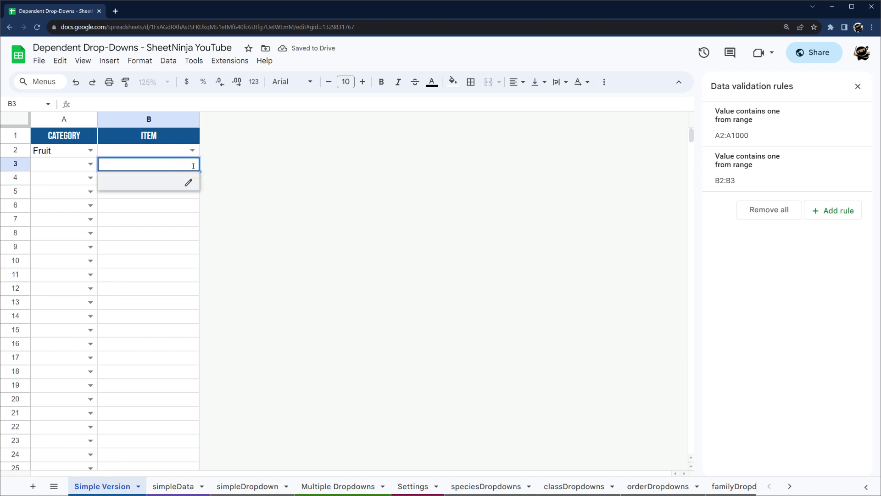
pyautogui.click(187, 180)
pyautogui.click(807, 210)
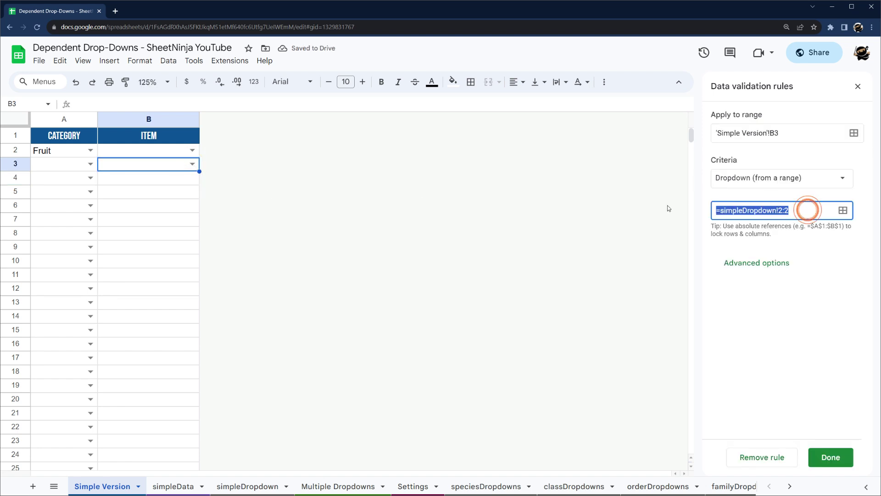
pyautogui.click(828, 457)
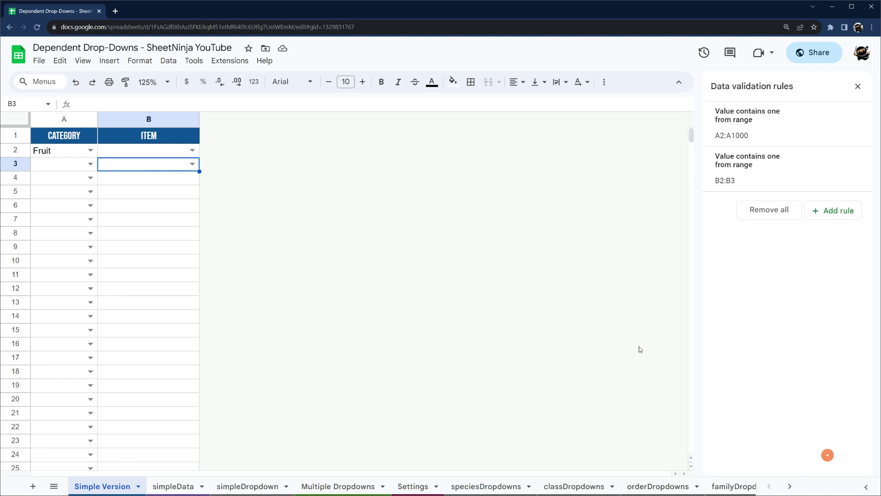
# Step: Copy the Item dropdown down to B1000 and set A2 to Vegetable, confirming B2 switches from fruits to vegetables
pyautogui.moveTo(200, 172); pyautogui.dragTo(163, 456)
pyautogui.moveTo(696, 447); pyautogui.dragTo(705, 110)
pyautogui.click(193, 150)
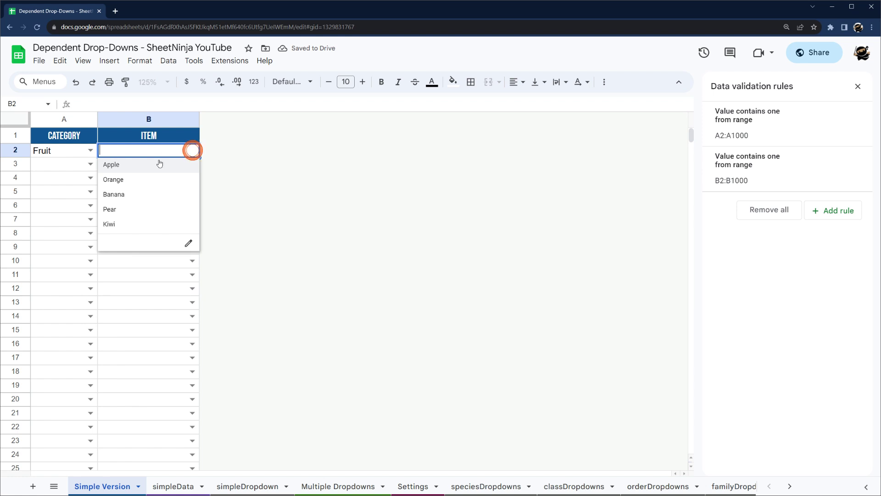
pyautogui.click(90, 151)
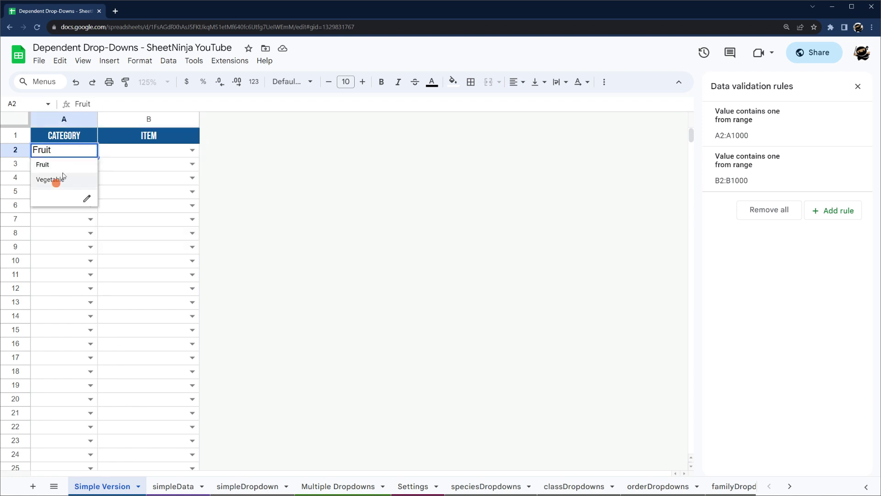
pyautogui.click(55, 179)
pyautogui.click(191, 152)
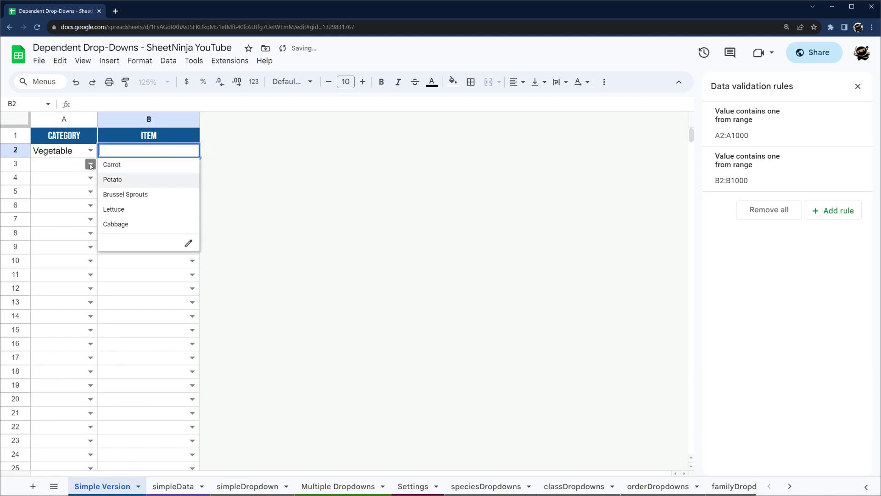
# Step: Test A3 with Fruit, then Vegetable, checking B3's items each time, and view the simpleDropdown helper sheet
pyautogui.click(90, 164)
pyautogui.click(55, 178)
pyautogui.click(192, 163)
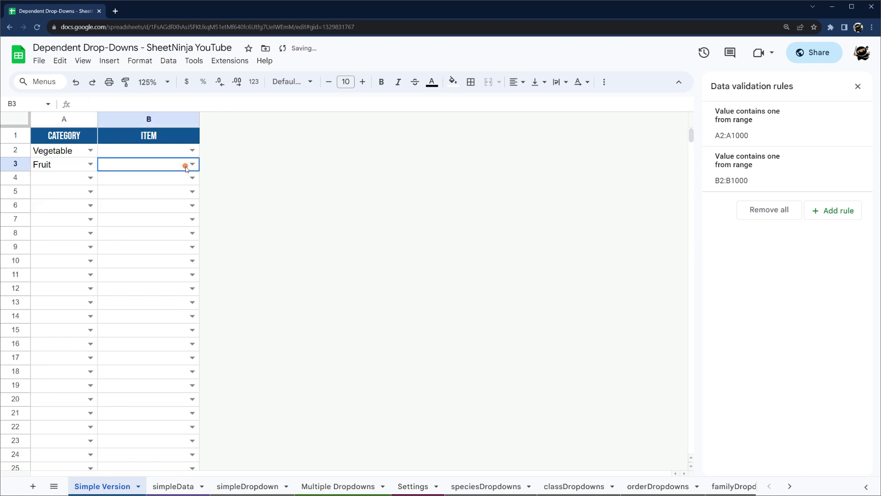
pyautogui.click(91, 163)
pyautogui.click(56, 192)
pyautogui.click(192, 164)
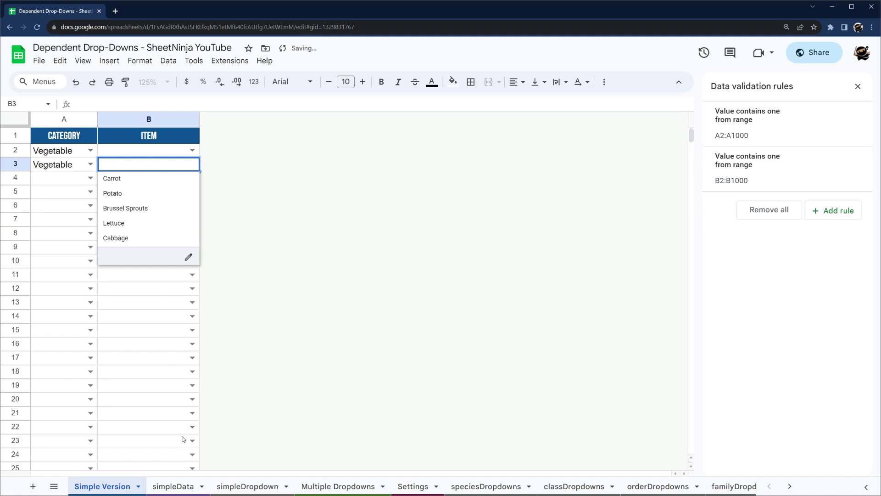
pyautogui.click(232, 485)
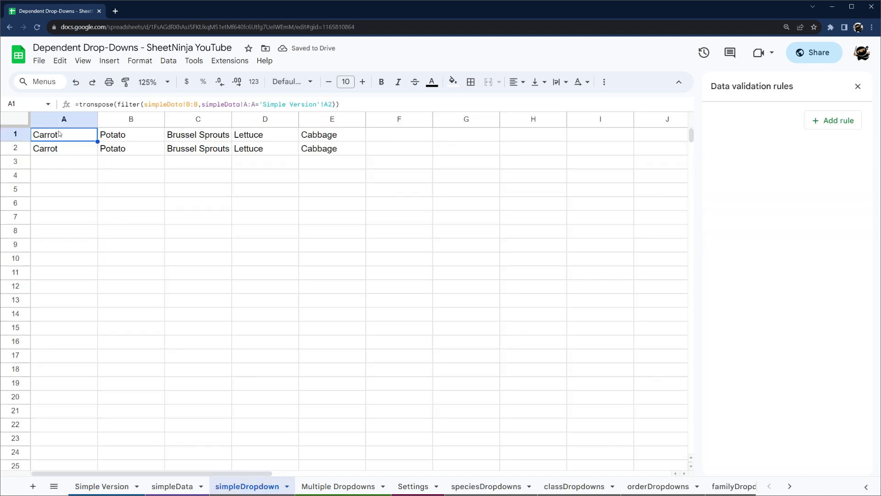
# Step: Compare simpleDropdown helper rows 1 and 2, then set A3 to Fruit on Simple Version
pyautogui.click(17, 134)
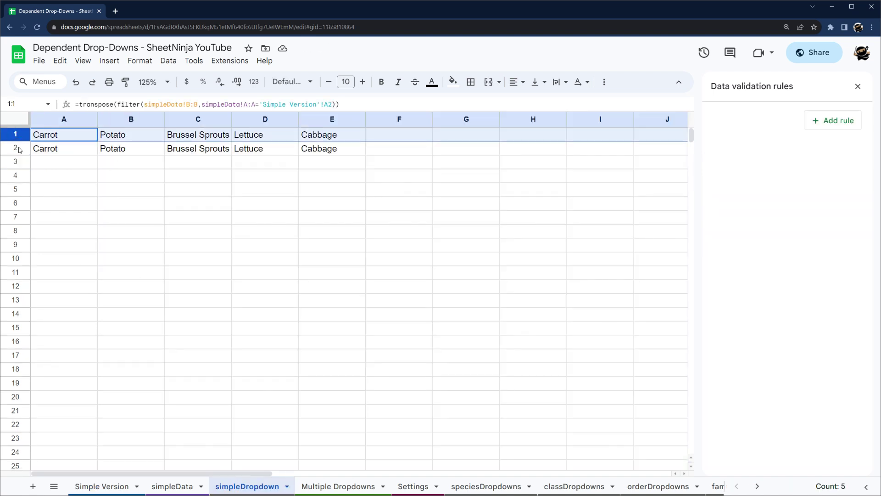
pyautogui.click(16, 147)
pyautogui.click(100, 486)
pyautogui.click(90, 165)
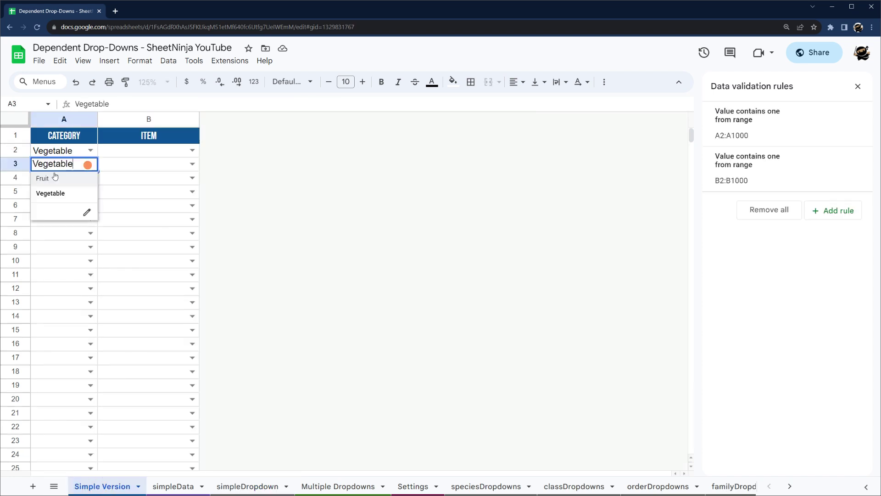
pyautogui.click(47, 176)
# Step: Inspect the formulas in simpleDropdown rows 1 and 2 to see the updated lists
pyautogui.click(238, 488)
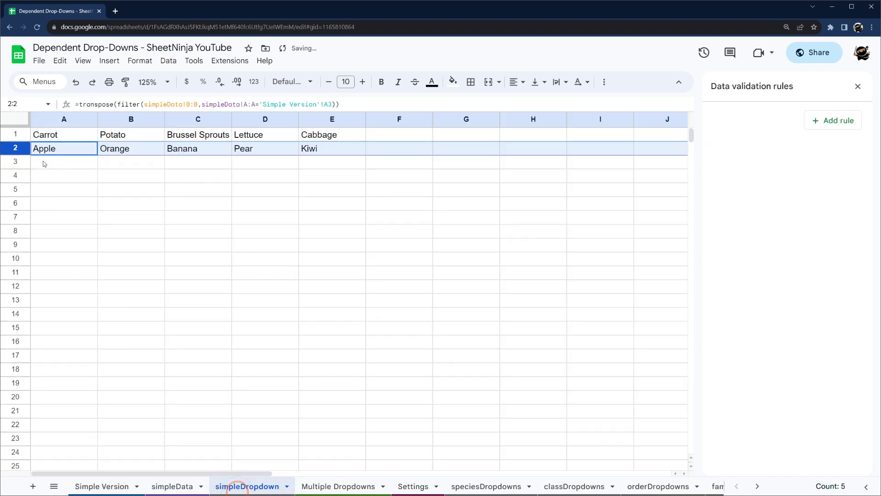
pyautogui.click(21, 137)
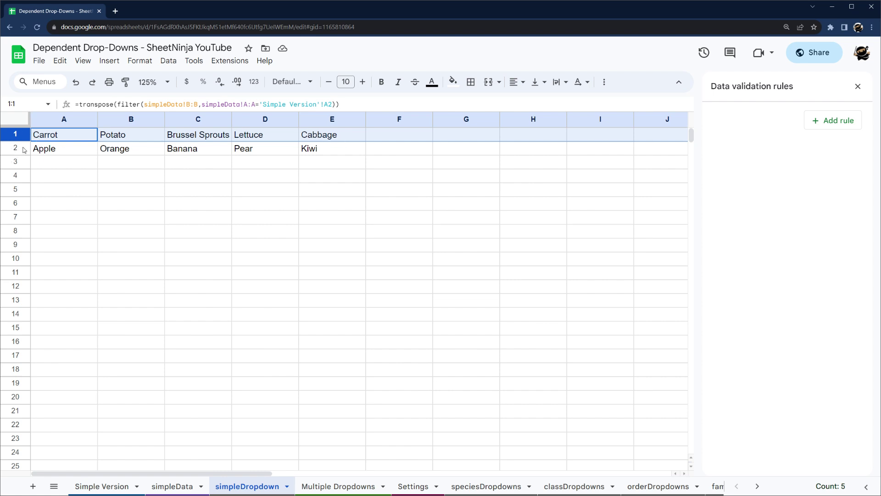
pyautogui.click(15, 149)
pyautogui.click(118, 484)
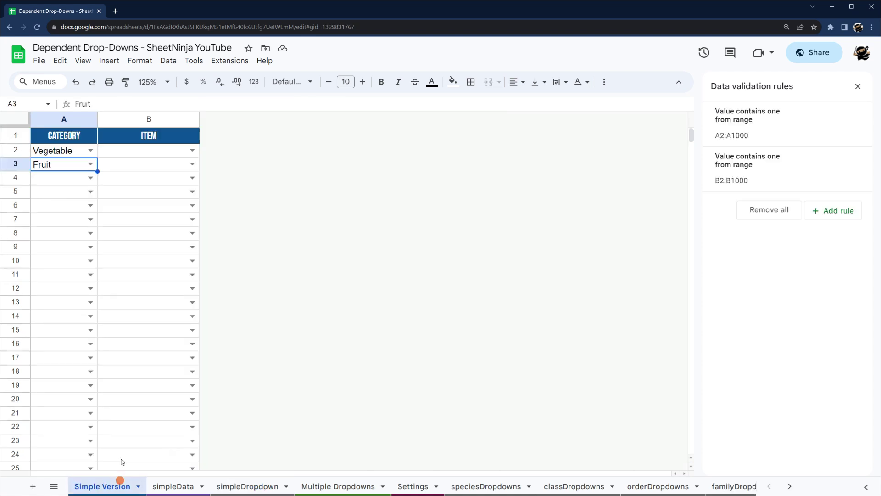
# Step: Choose Carrot in B2 and Orange in B3, then recheck the helper sheet
pyautogui.click(192, 150)
pyautogui.click(118, 164)
pyautogui.click(191, 164)
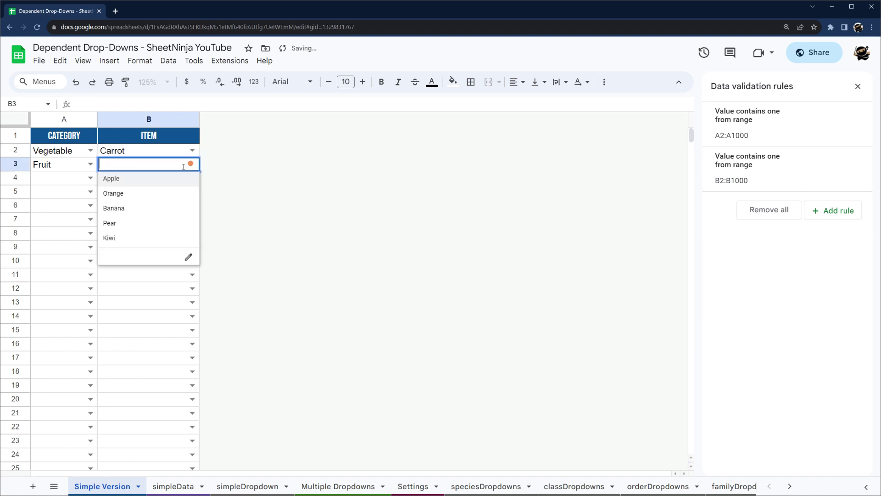
pyautogui.click(107, 193)
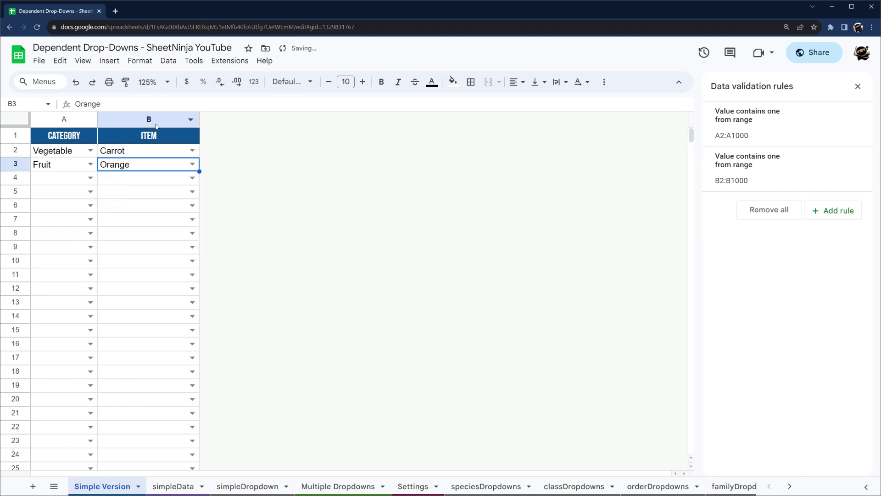
pyautogui.click(239, 486)
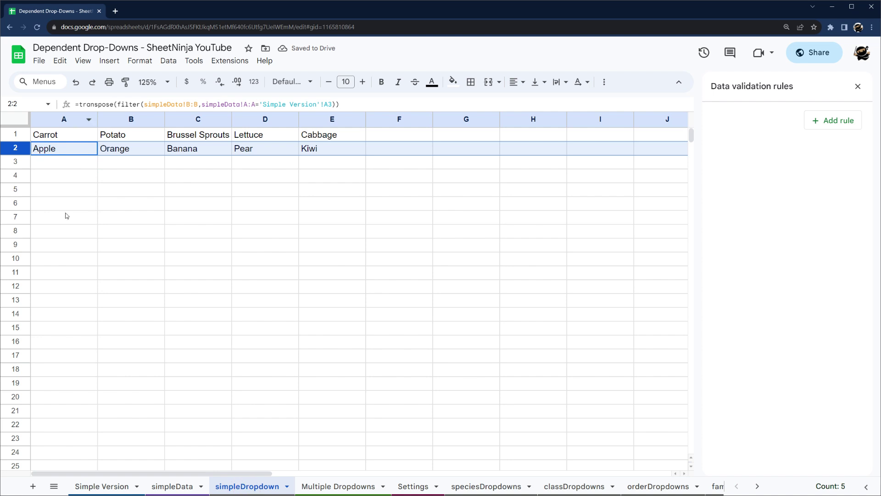
pyautogui.click(102, 486)
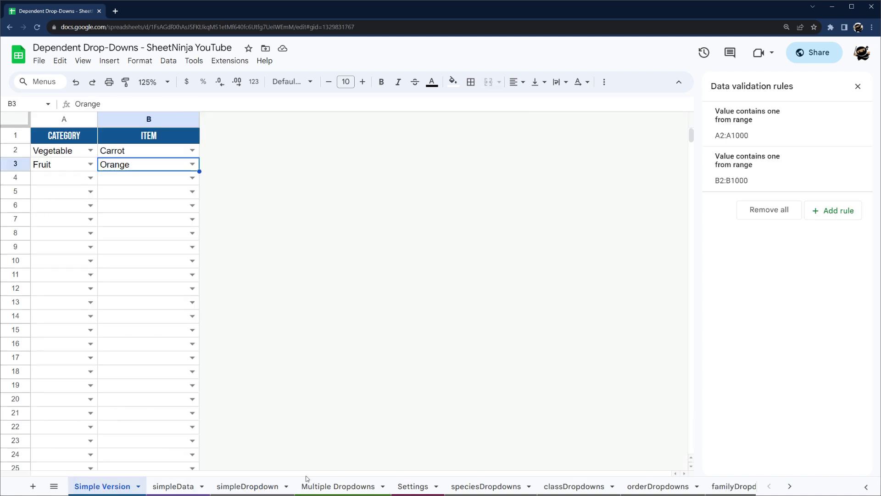
# Step: On Multiple Dropdowns, select the KINGDOM cells A2:A1000 and add a dropdown to them
pyautogui.click(332, 486)
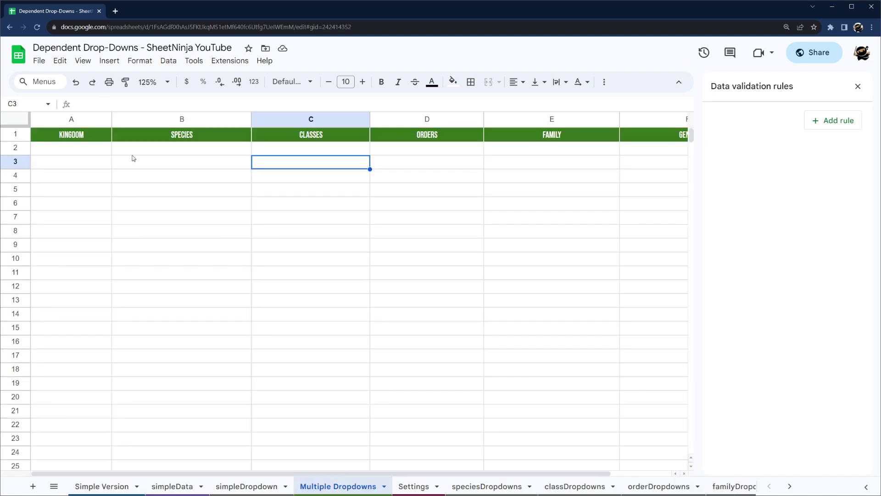
pyautogui.click(858, 86)
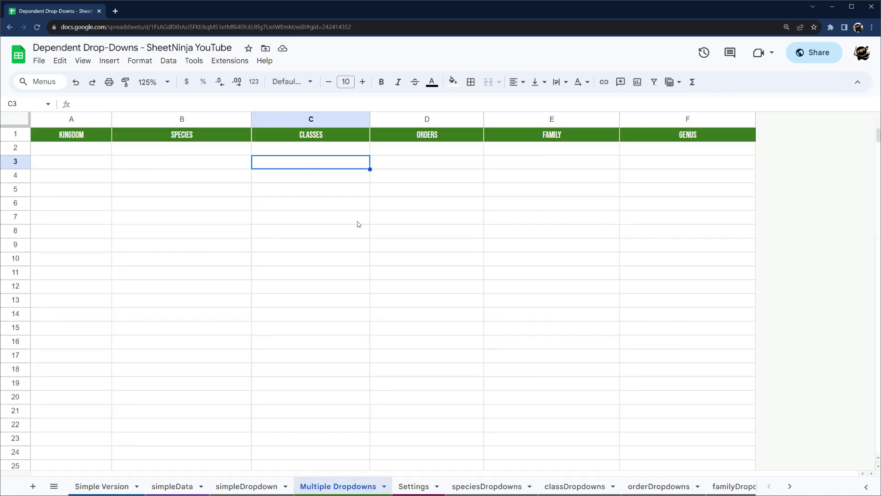
pyautogui.click(71, 121)
pyautogui.keyDown('ctrl'); pyautogui.click(63, 134); pyautogui.keyUp('ctrl')
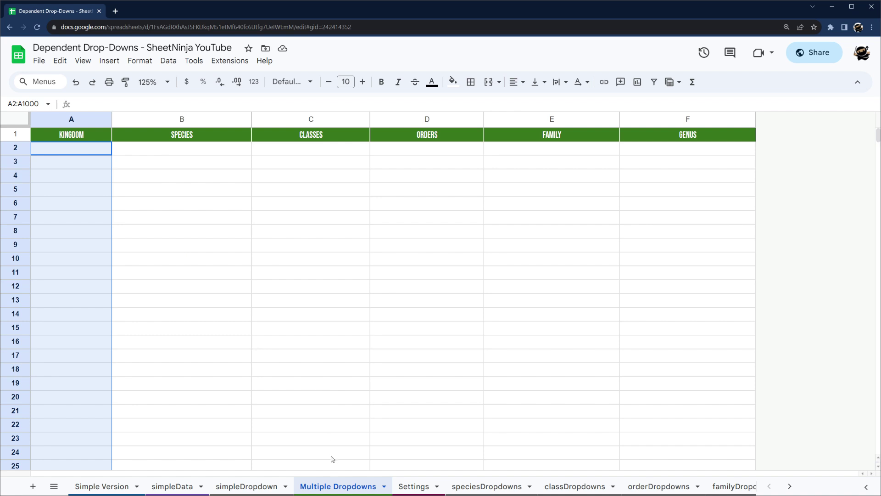
pyautogui.rightClick(90, 260)
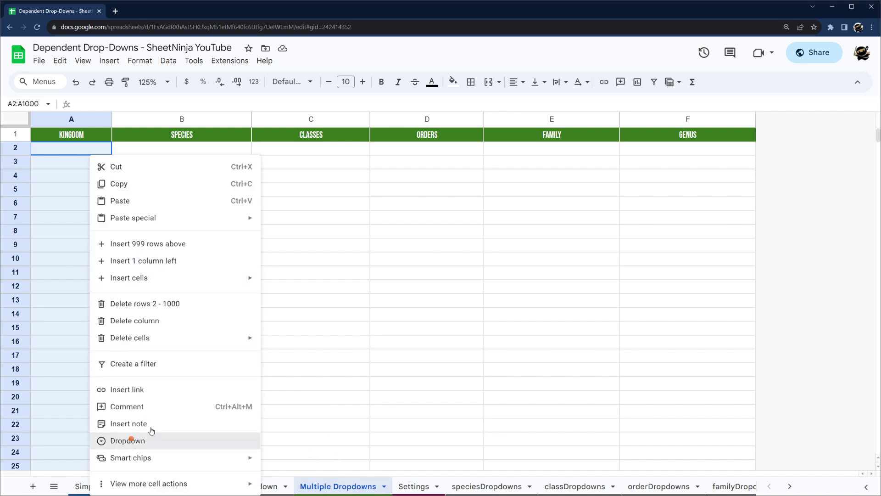
pyautogui.click(132, 439)
# Step: Set the dropdown to take its values from the range Settings!A2:A
pyautogui.click(786, 179)
pyautogui.click(759, 196)
pyautogui.click(843, 210)
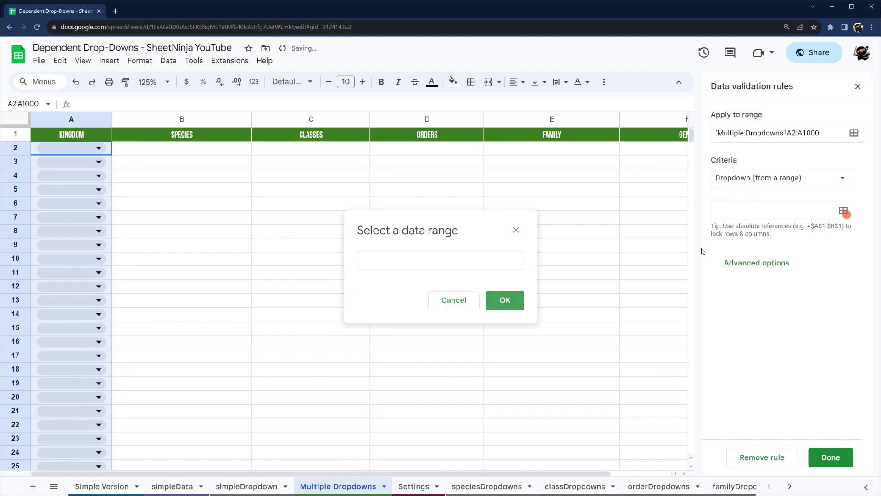
pyautogui.click(413, 486)
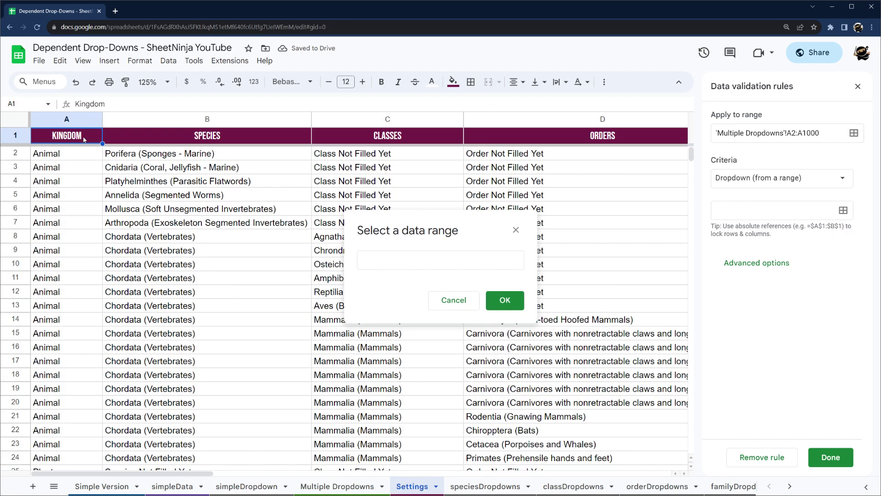
pyautogui.click(67, 119)
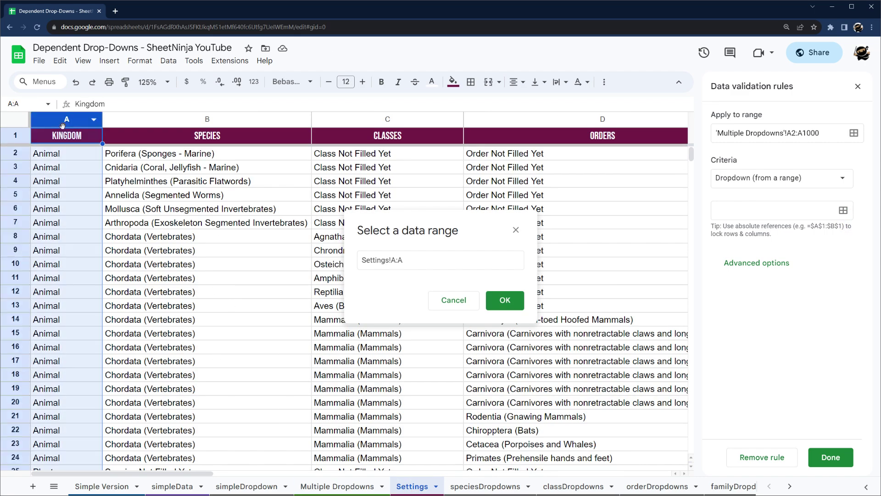
pyautogui.click(396, 260)
pyautogui.write('2')
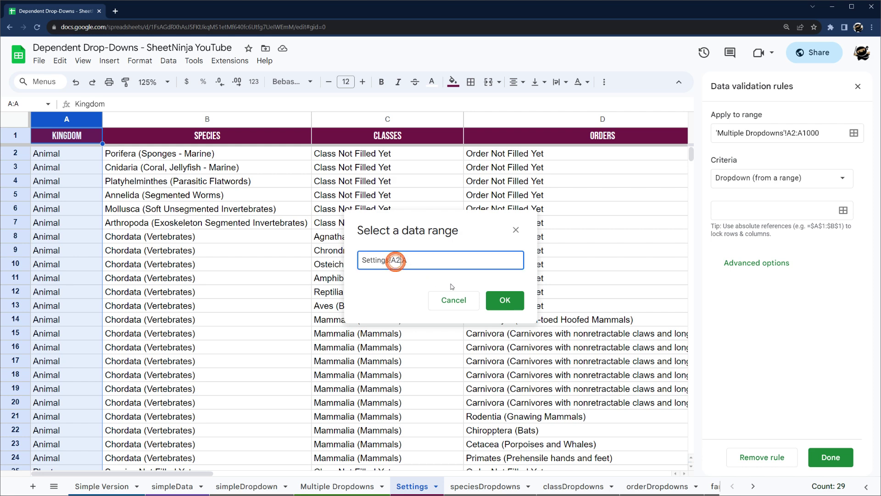
pyautogui.click(505, 300)
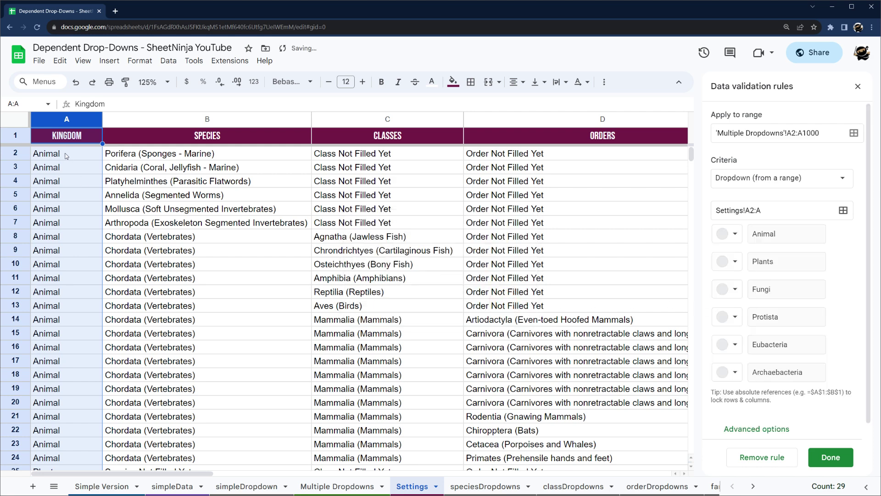
# Step: Switch the Kingdom dropdown to Arrow display in advanced options and save the rule
pyautogui.scroll(-4, 60, 280)
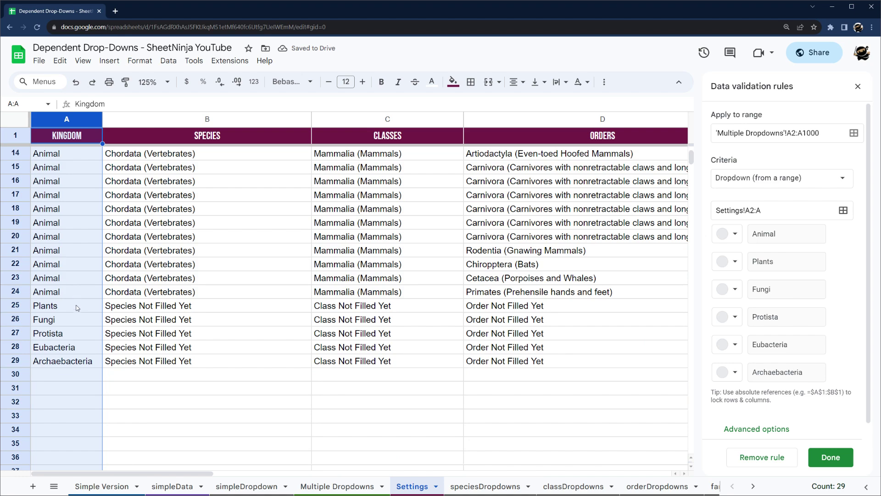
pyautogui.scroll(3, 69, 293)
pyautogui.scroll(1, 69, 297)
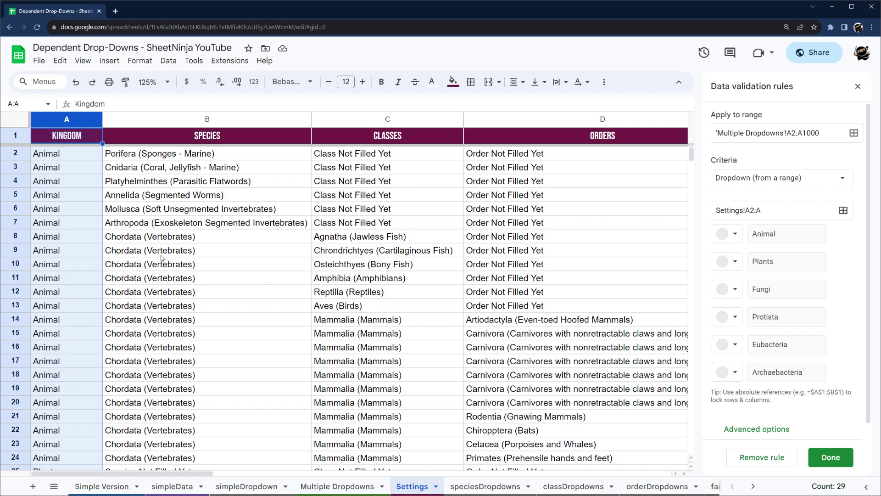
pyautogui.scroll(-1, 165, 269)
pyautogui.scroll(1, 321, 192)
pyautogui.scroll(-1, 560, 284)
pyautogui.scroll(1, 390, 260)
pyautogui.scroll(-1, 750, 313)
pyautogui.click(756, 413)
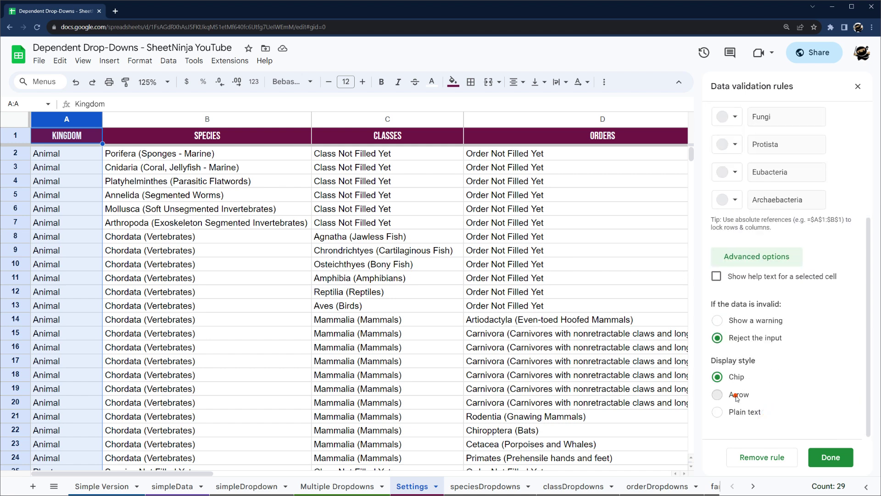
pyautogui.click(735, 396)
pyautogui.click(828, 455)
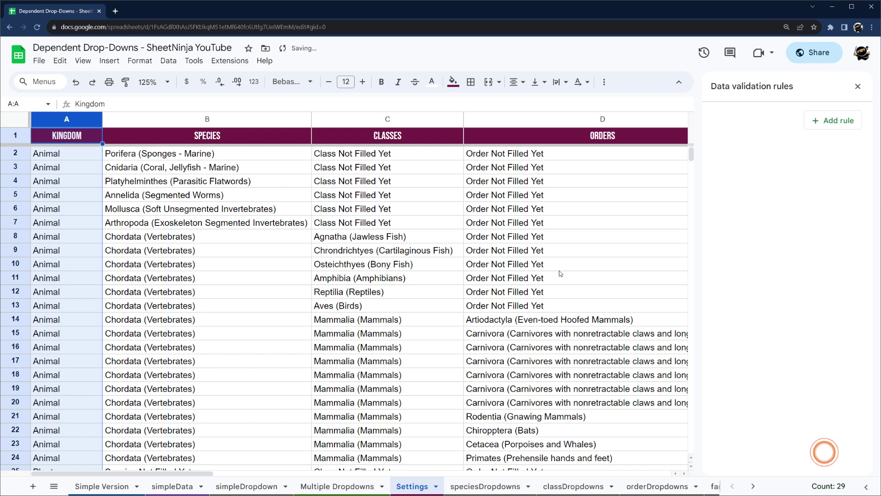
pyautogui.click(343, 485)
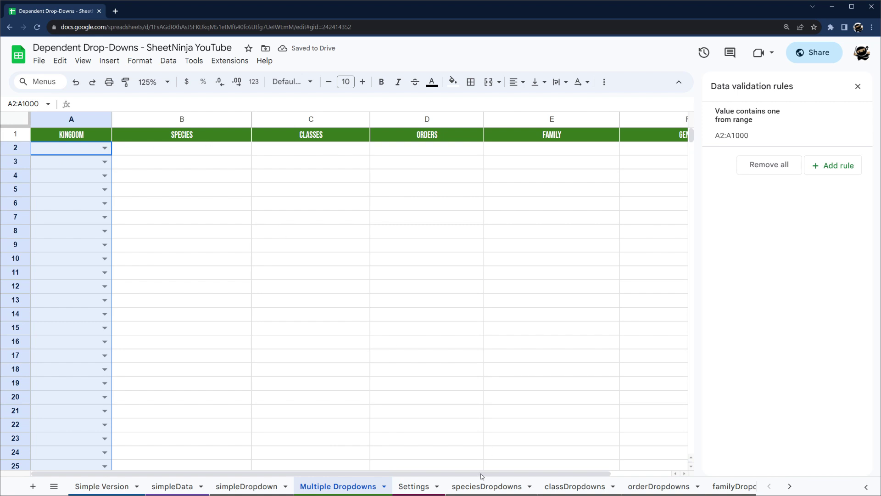
# Step: In speciesDropdowns A1, begin the formula =filter(Settings!B:B,Settings!A:A= by referencing Settings columns
pyautogui.click(209, 152)
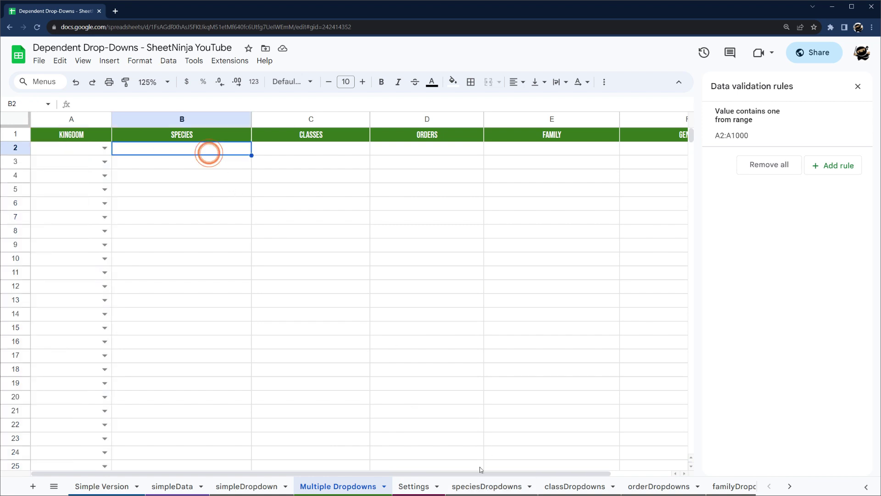
pyautogui.click(494, 483)
pyautogui.click(79, 135)
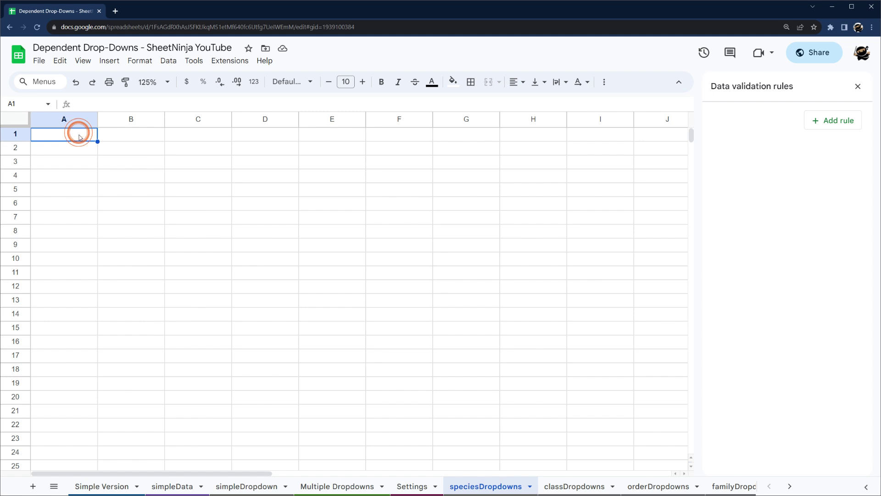
pyautogui.write('=filter(')
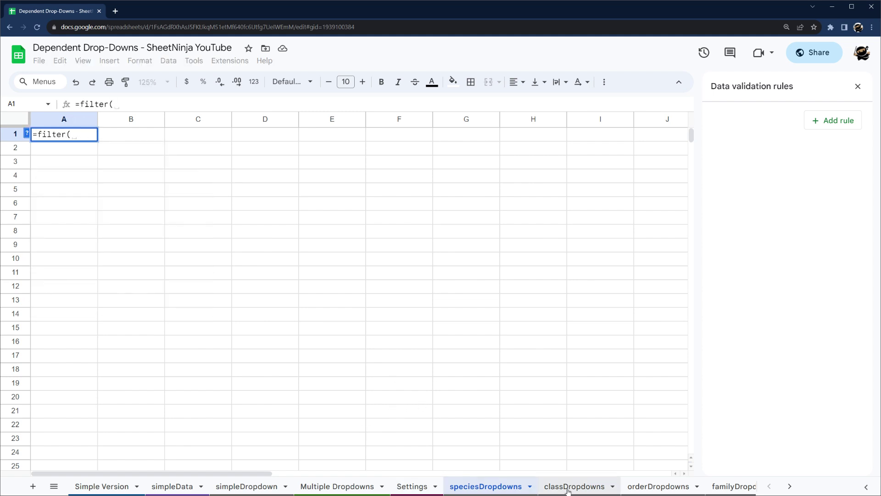
pyautogui.click(413, 488)
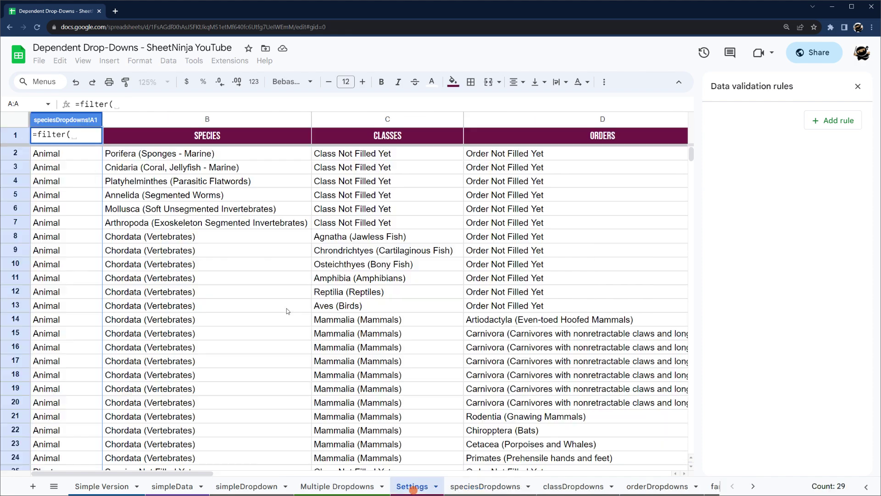
pyautogui.click(188, 119)
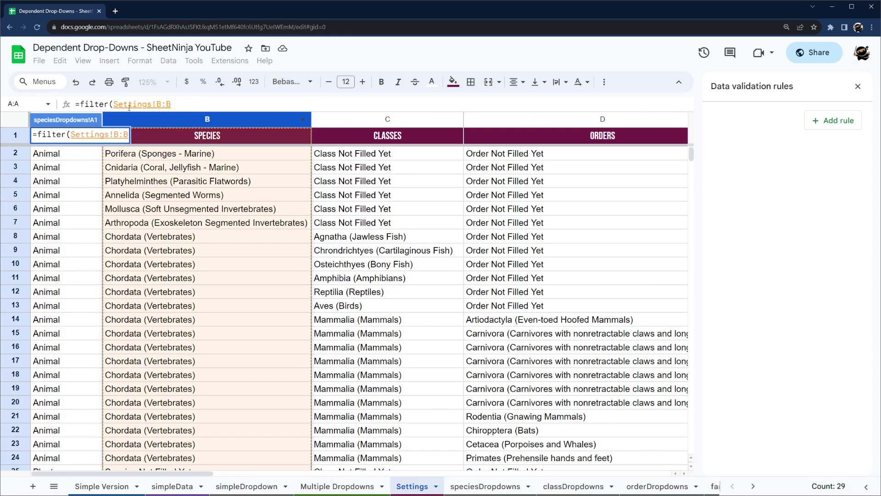
pyautogui.write(',')
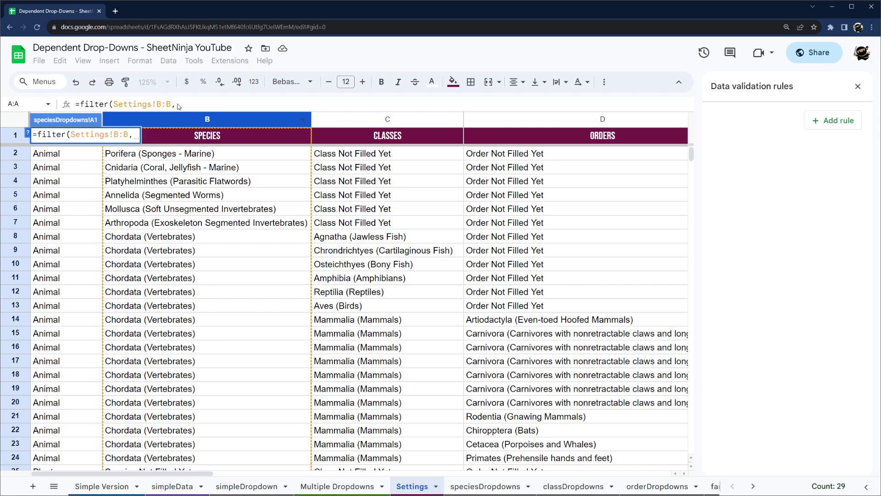
pyautogui.moveTo(178, 106); pyautogui.dragTo(105, 104)
pyautogui.hotkey('ctrl', 'c')
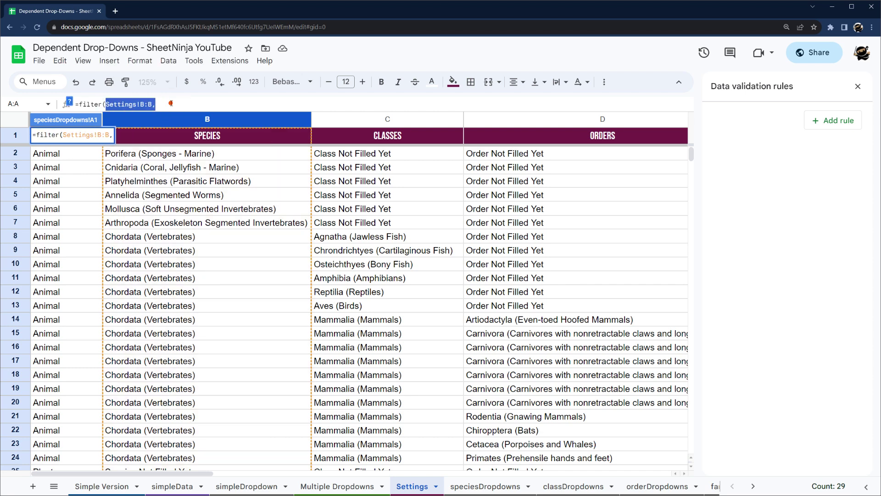
pyautogui.click(171, 106)
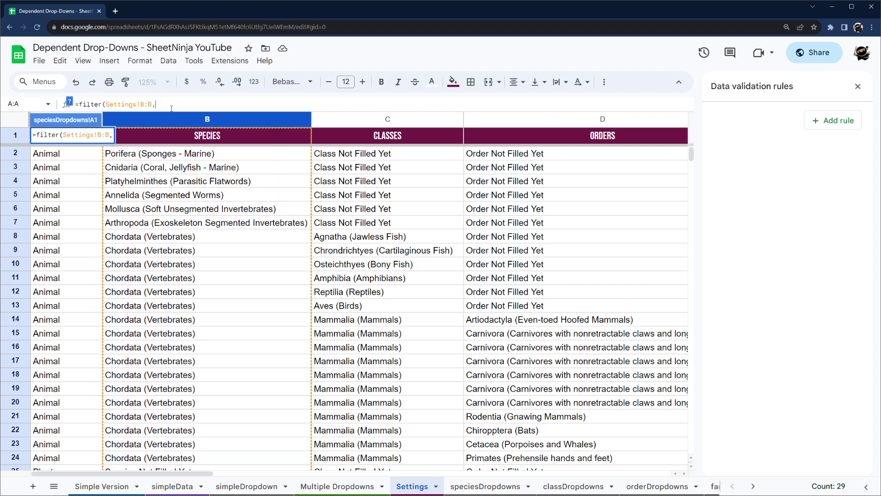
pyautogui.hotkey('ctrl', 'v')
pyautogui.press('BackSpace')
pyautogui.press('BackSpace')
pyautogui.press('BackSpace')
pyautogui.write('A:A=')
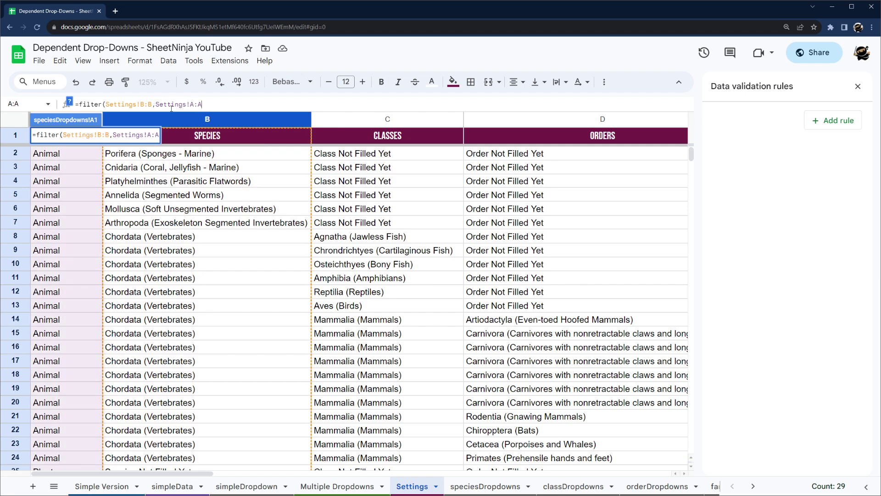
# Step: Finish with 'Multiple Dropdowns'!A2, wrap it in transpose, and fill it down to row 1000
pyautogui.click(343, 486)
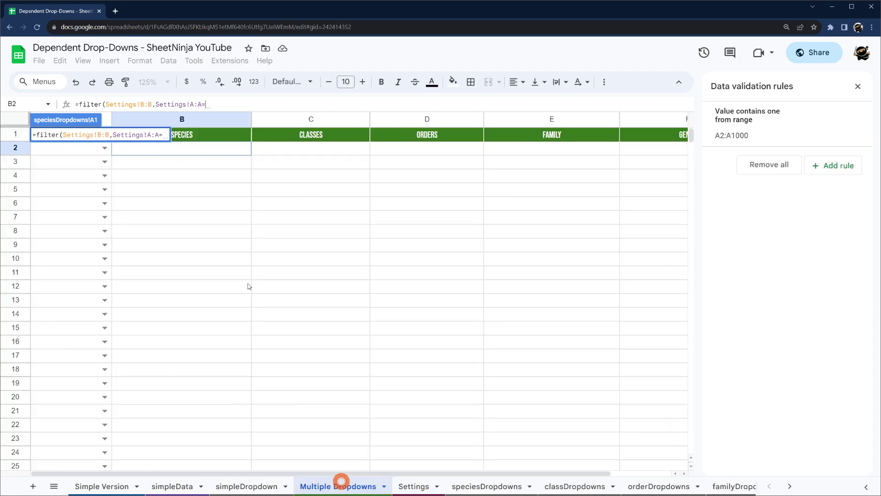
pyautogui.click(71, 149)
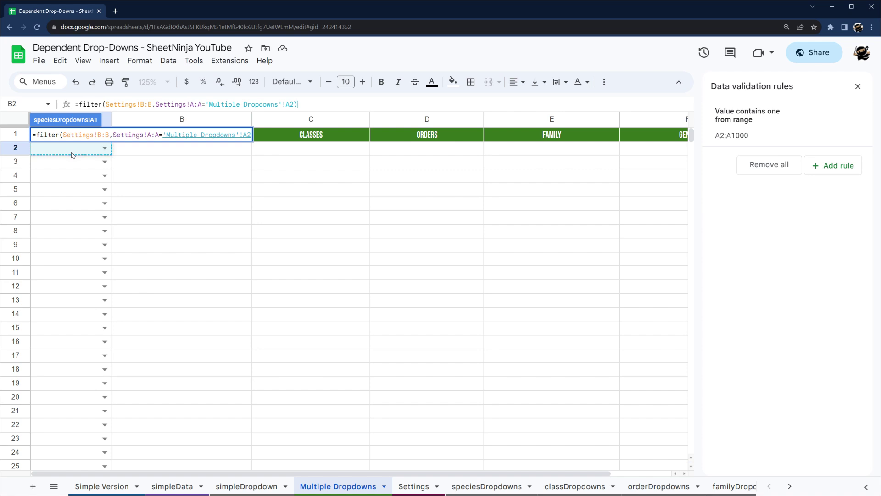
pyautogui.write(')transpose(')
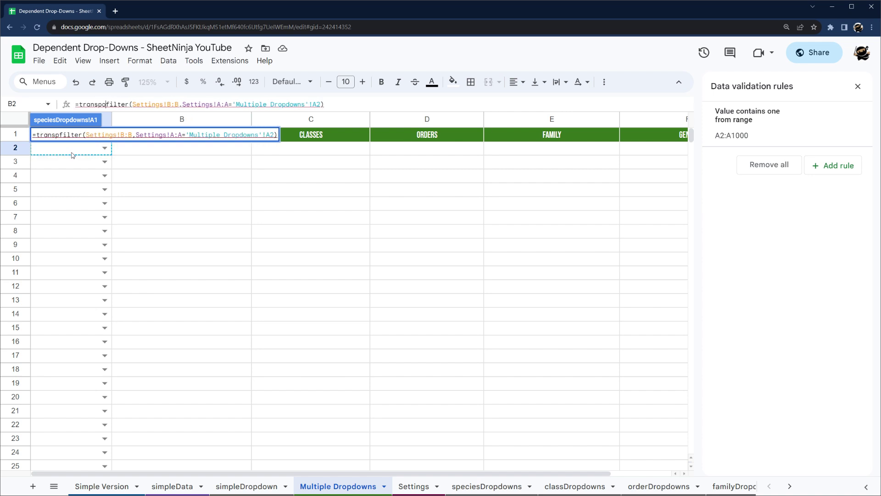
pyautogui.press('End')
pyautogui.write(')')
pyautogui.press('Return')
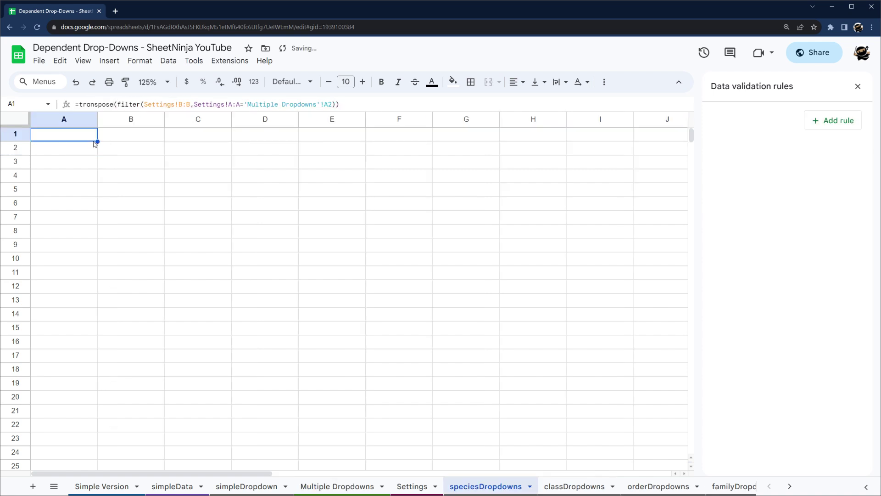
pyautogui.moveTo(95, 140); pyautogui.dragTo(79, 448)
pyautogui.scroll(-20, 83, 315)
pyautogui.scroll(-20, 76, 356)
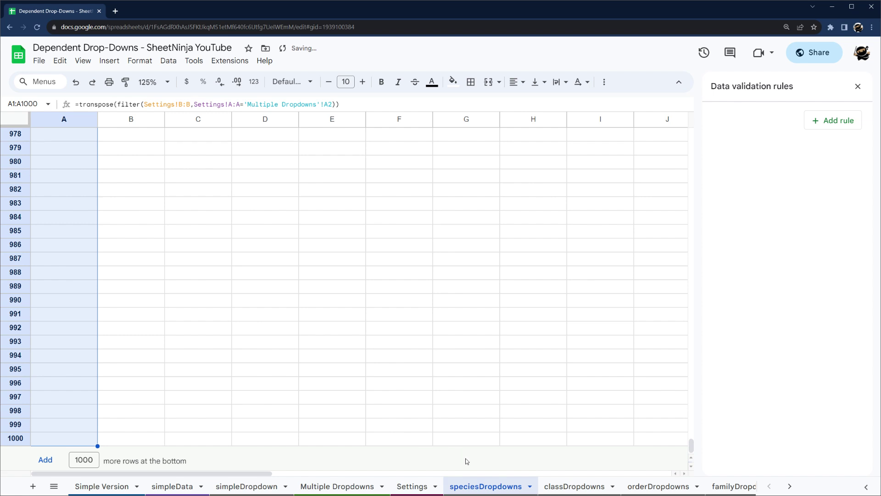
pyautogui.click(356, 485)
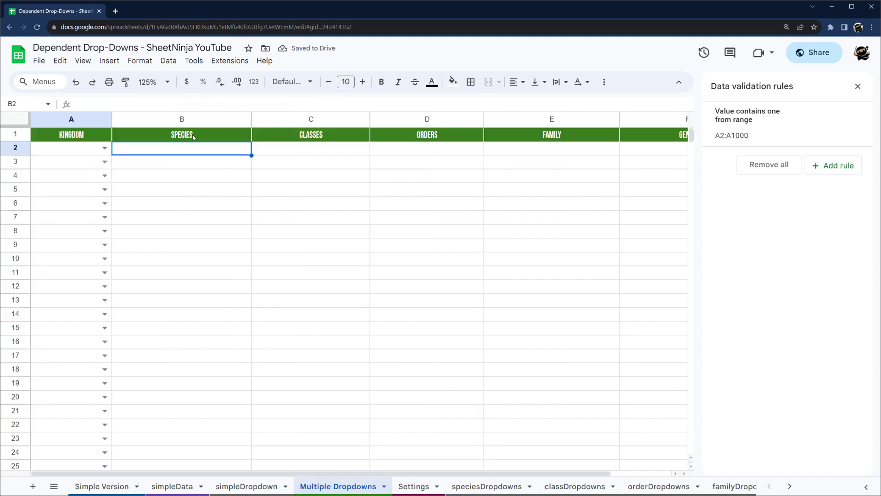
# Step: Add a dropdown to SPECIES cell B2 on Multiple Dropdowns
pyautogui.hotkey('ctrl', 'shift', 'Down')
pyautogui.rightClick(183, 185)
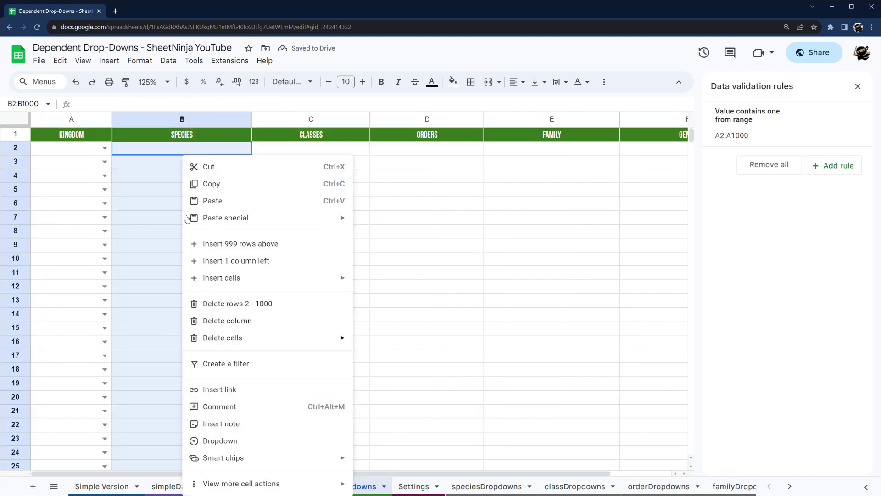
pyautogui.press('Escape')
pyautogui.rightClick(164, 152)
pyautogui.click(147, 180)
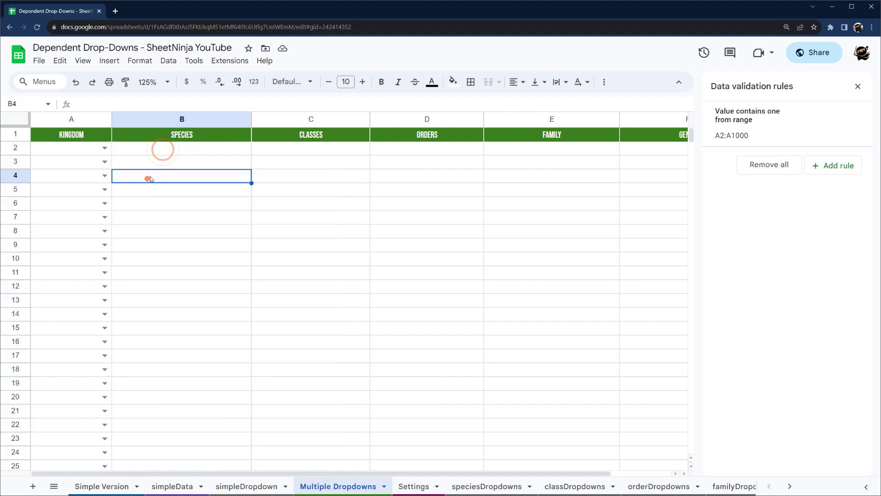
pyautogui.click(152, 151)
pyautogui.rightClick(152, 152)
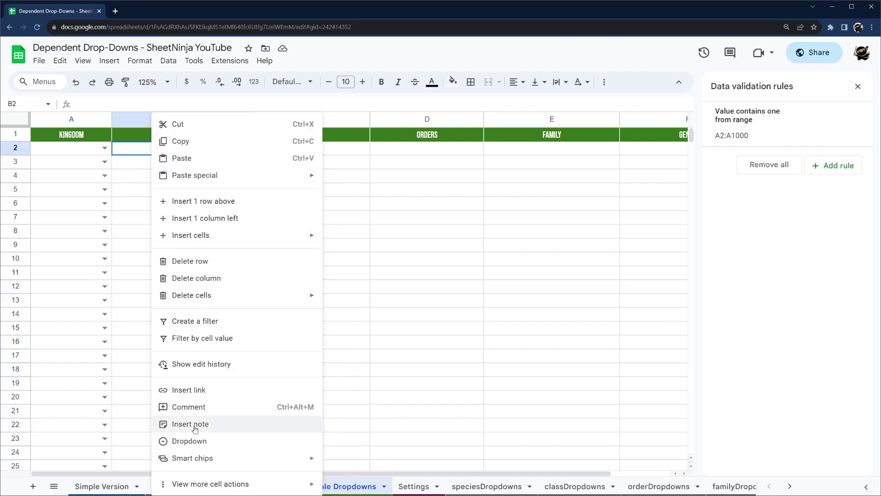
pyautogui.click(196, 441)
# Step: Source B2's dropdown from speciesDropdowns row 1 (speciesDropdowns!1:$1), shown as an arrow, and save it
pyautogui.click(781, 185)
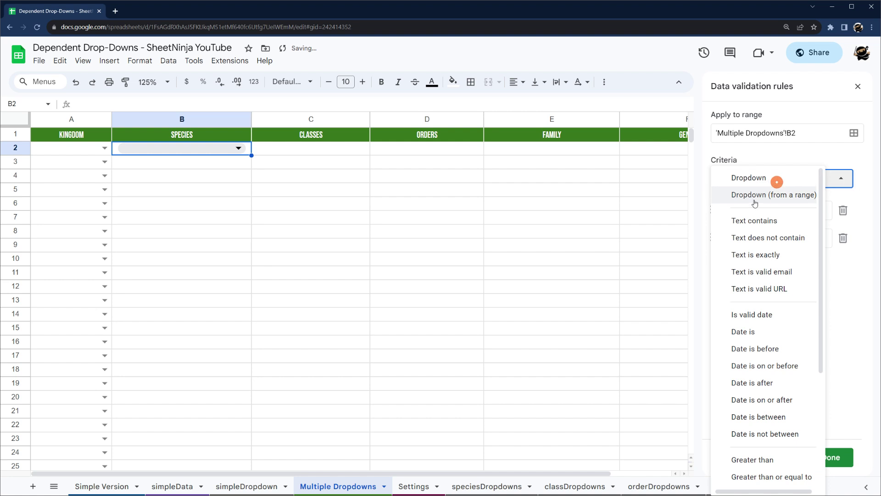
pyautogui.click(744, 196)
pyautogui.click(842, 210)
pyautogui.click(444, 257)
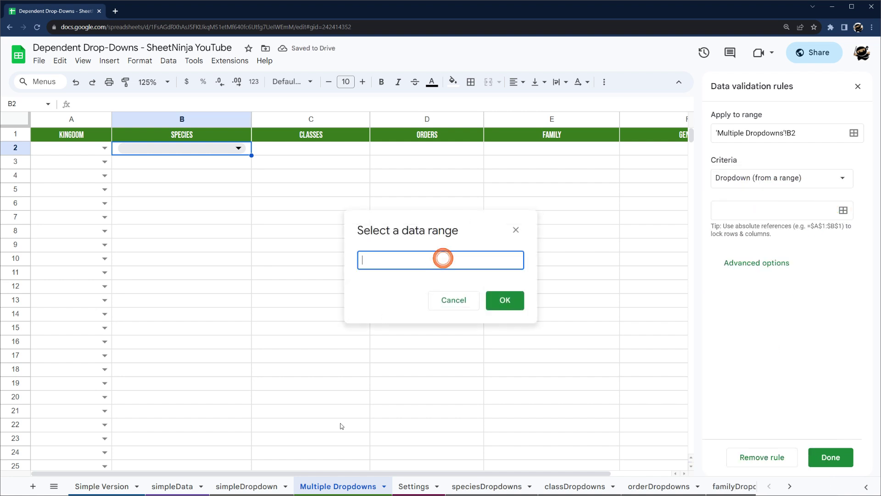
pyautogui.click(468, 485)
pyautogui.scroll(6, 365, 273)
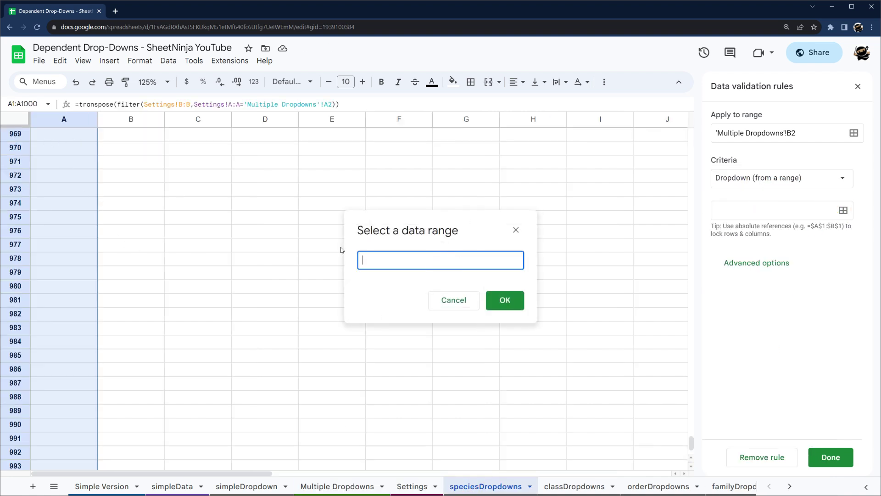
pyautogui.moveTo(691, 439); pyautogui.dragTo(682, 121)
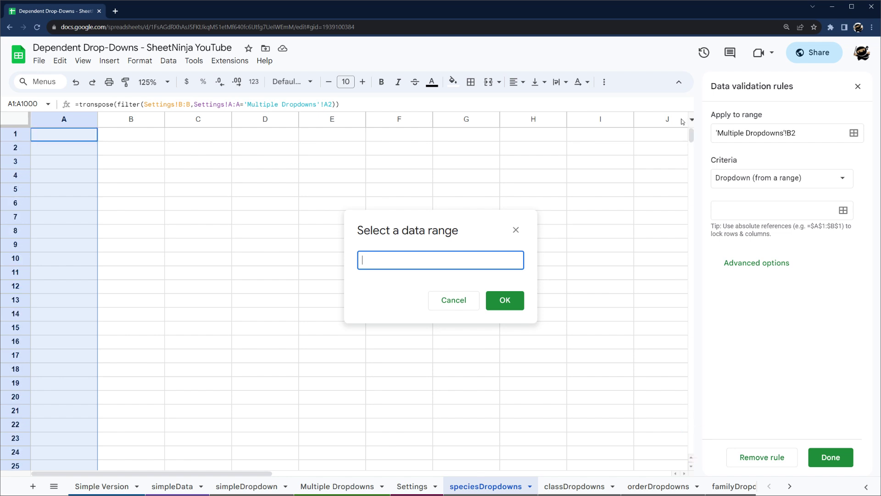
pyautogui.click(48, 134)
pyautogui.click(436, 256)
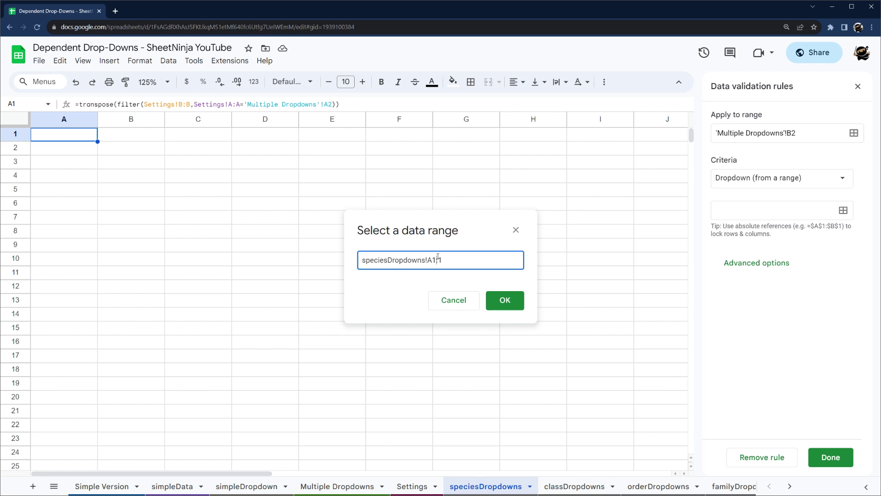
pyautogui.click(505, 300)
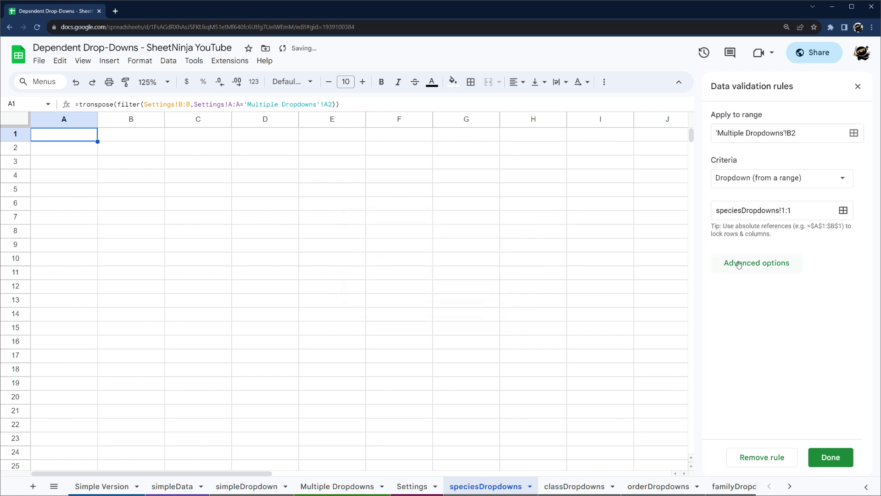
pyautogui.click(756, 263)
pyautogui.click(734, 396)
pyautogui.click(816, 455)
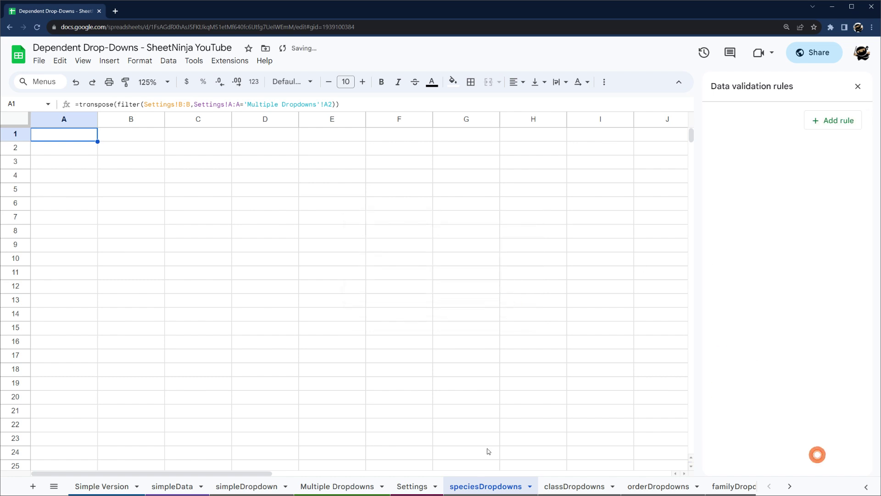
# Step: Check B2's options and make the row reference in its source range relative
pyautogui.click(340, 482)
pyautogui.click(244, 147)
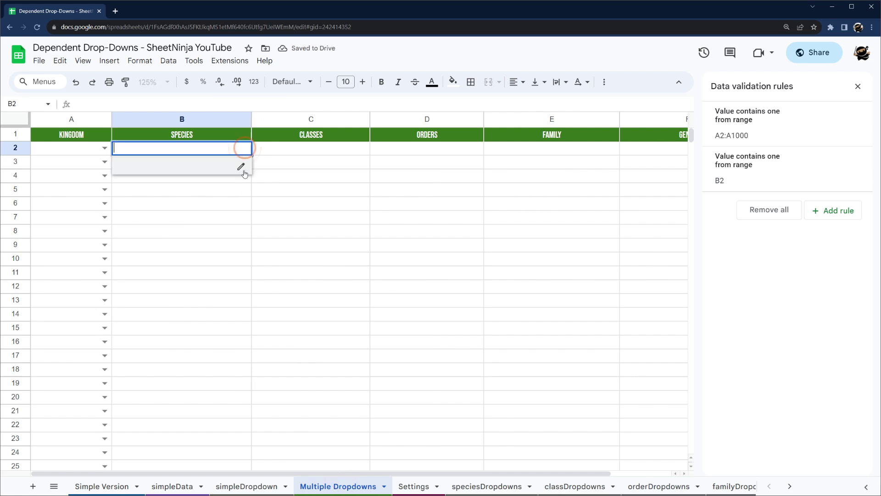
pyautogui.click(242, 166)
pyautogui.click(789, 210)
pyautogui.press('BackSpace')
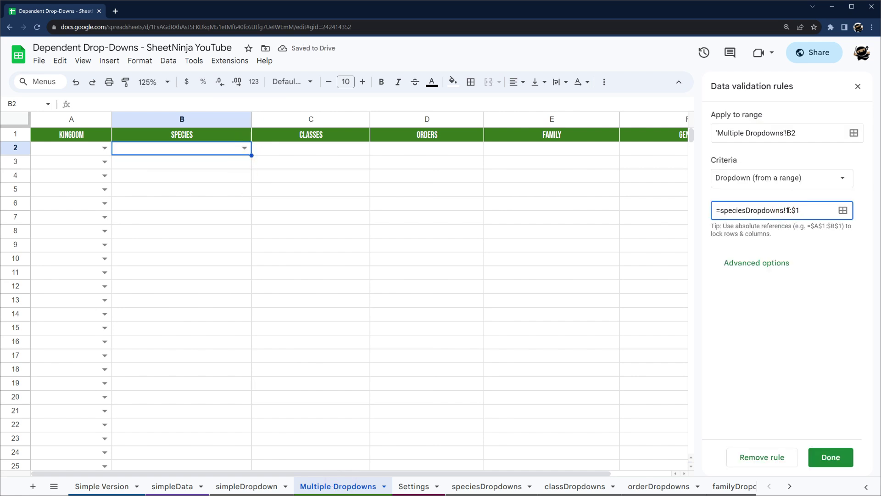
pyautogui.click(838, 464)
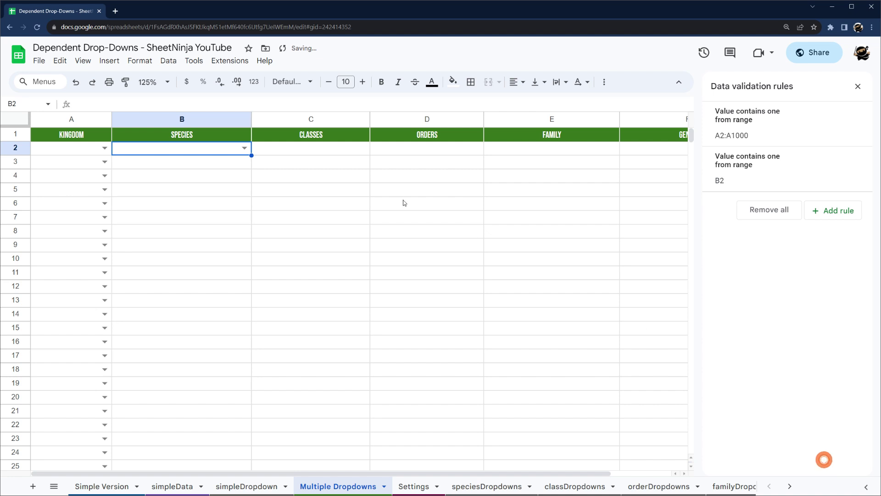
# Step: Copy B2's dropdown rule down column B to B1000
pyautogui.moveTo(251, 155); pyautogui.dragTo(238, 446)
pyautogui.moveTo(691, 444); pyautogui.dragTo(691, 136)
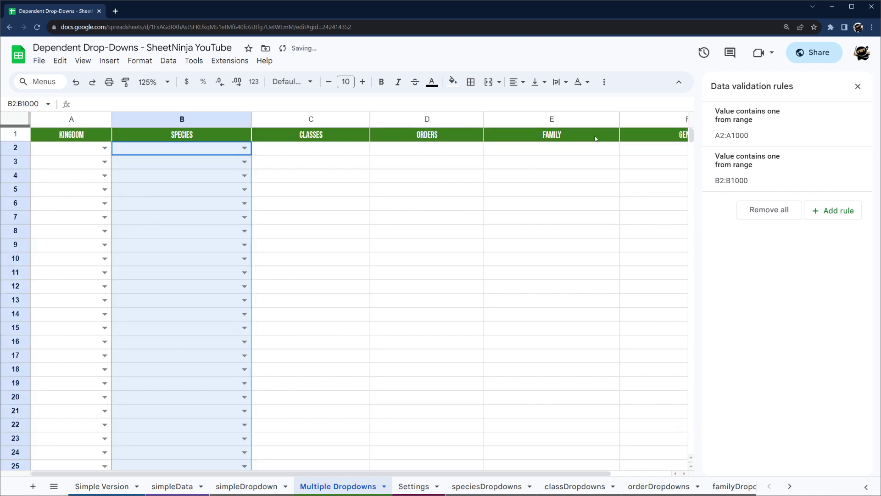
pyautogui.click(310, 152)
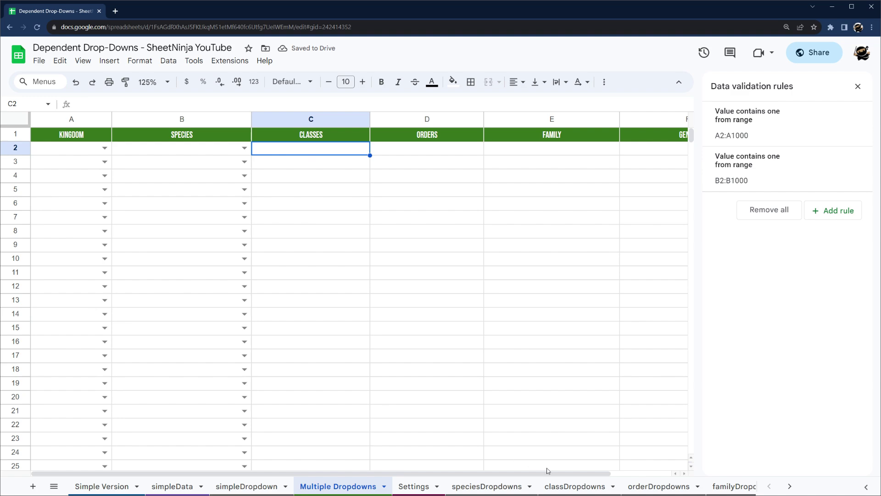
pyautogui.click(572, 485)
pyautogui.click(75, 134)
# Step: In classDropdowns A1, build =filter(Settings!C:C,Settings!B:B='Multiple Dropdowns'!B2 by clicking the ranges
pyautogui.write('=filter(')
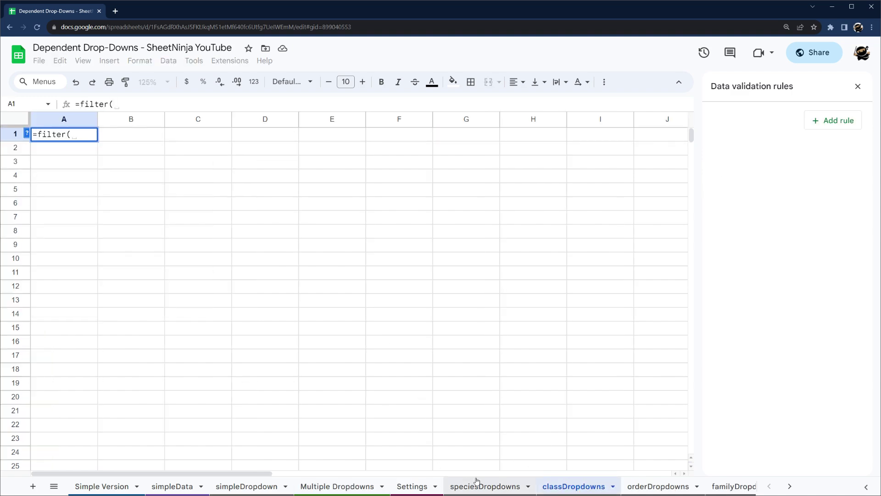
pyautogui.click(418, 485)
pyautogui.click(401, 120)
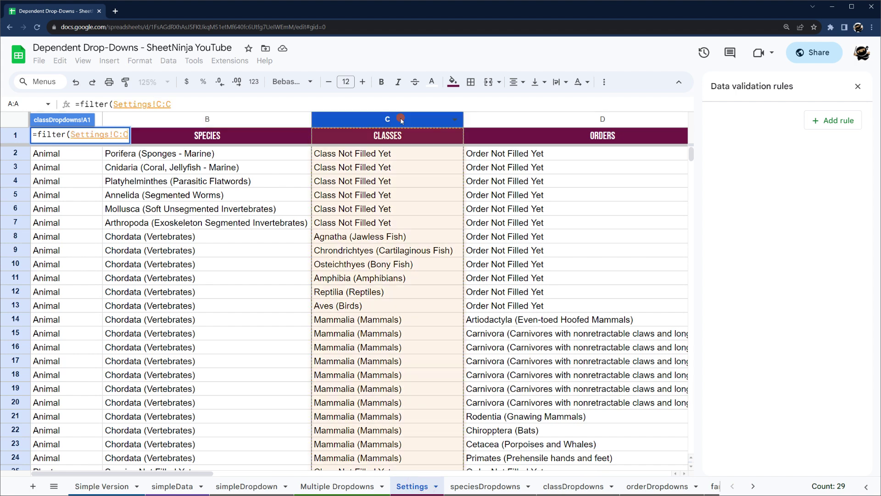
pyautogui.write(',')
pyautogui.click(258, 120)
pyautogui.write(',')
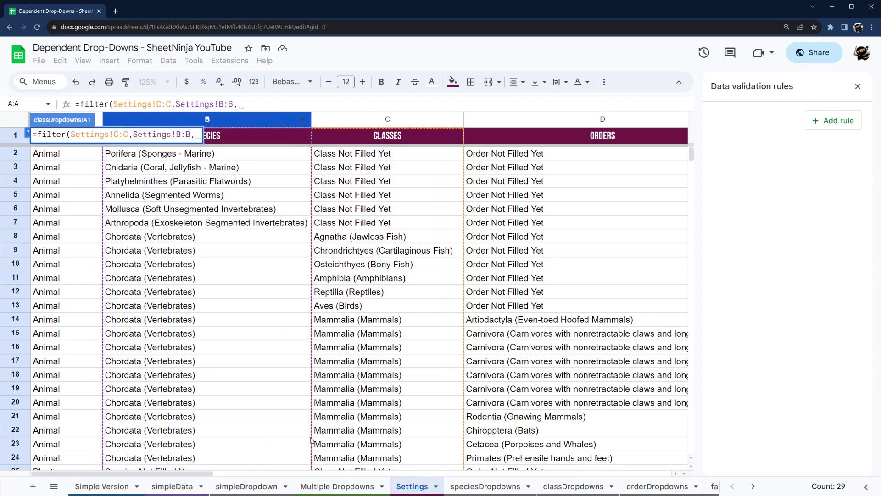
pyautogui.press('BackSpace')
pyautogui.write('=')
pyautogui.click(268, 486)
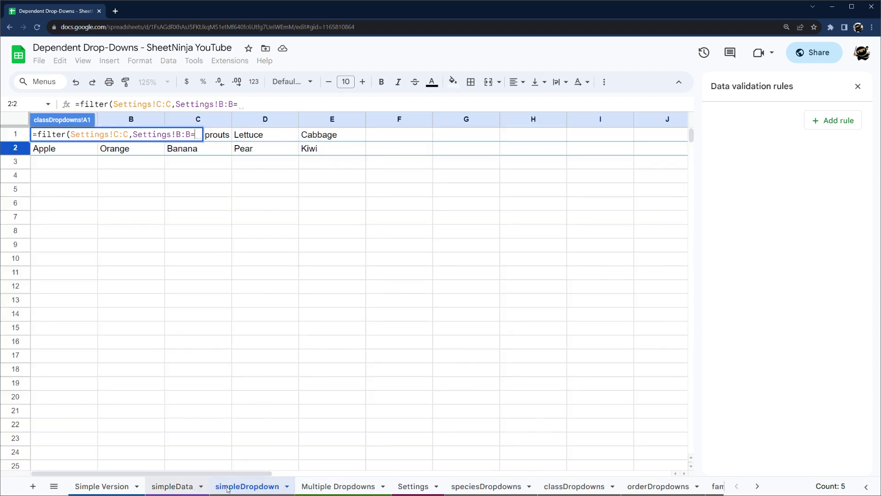
pyautogui.click(316, 486)
pyautogui.click(196, 152)
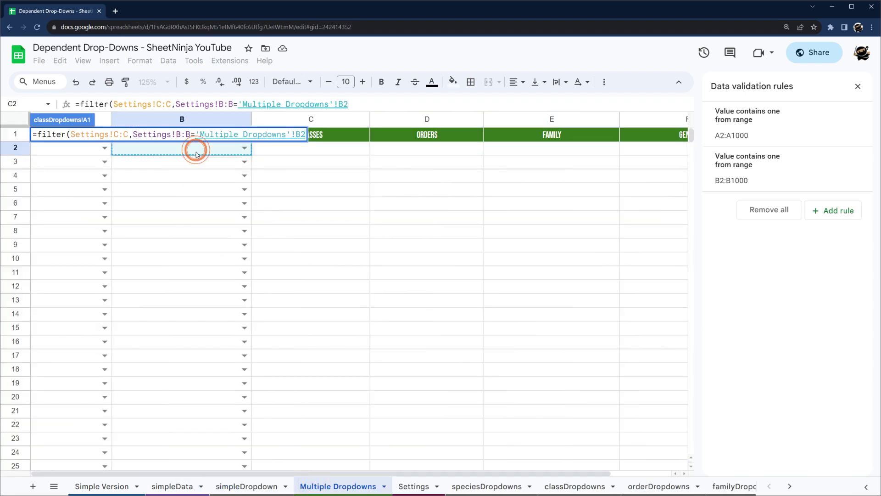
# Step: Close the filter, wrap it in transpose(), and commit the formula
pyautogui.write(')')
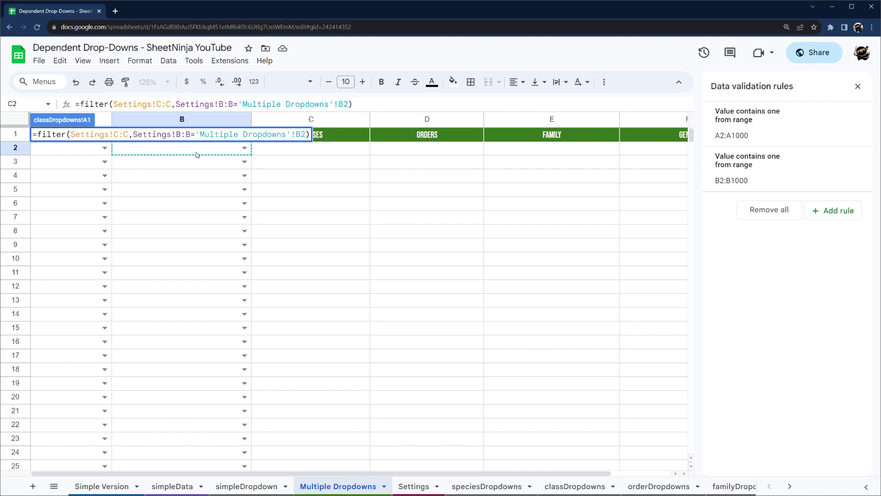
pyautogui.press('Home')
pyautogui.press('Right')
pyautogui.write('transpose(')
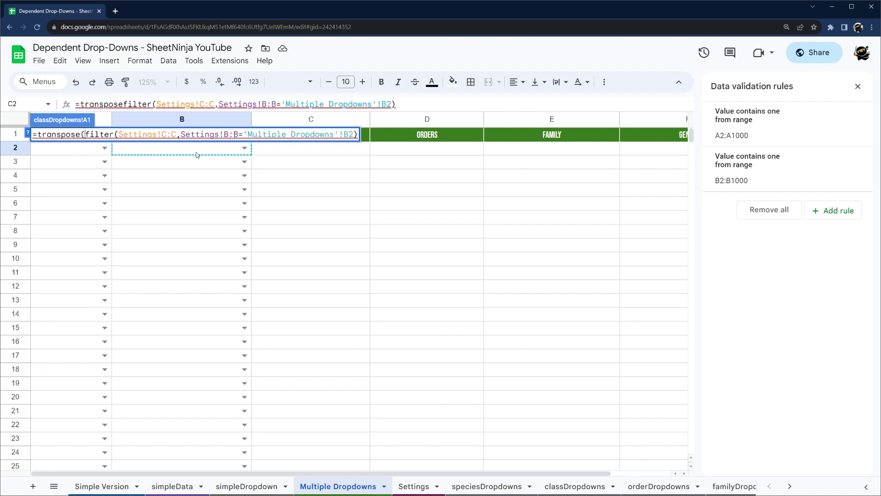
pyautogui.press('Home')
pyautogui.write(')')
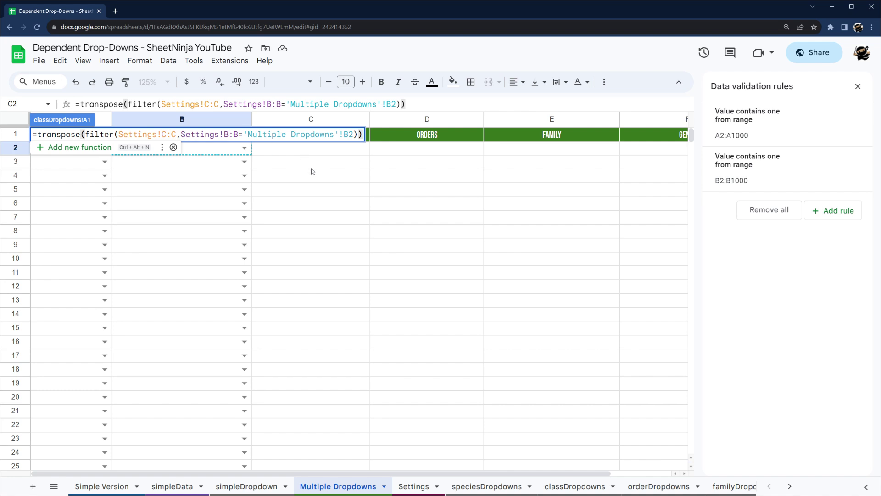
pyautogui.press('Return')
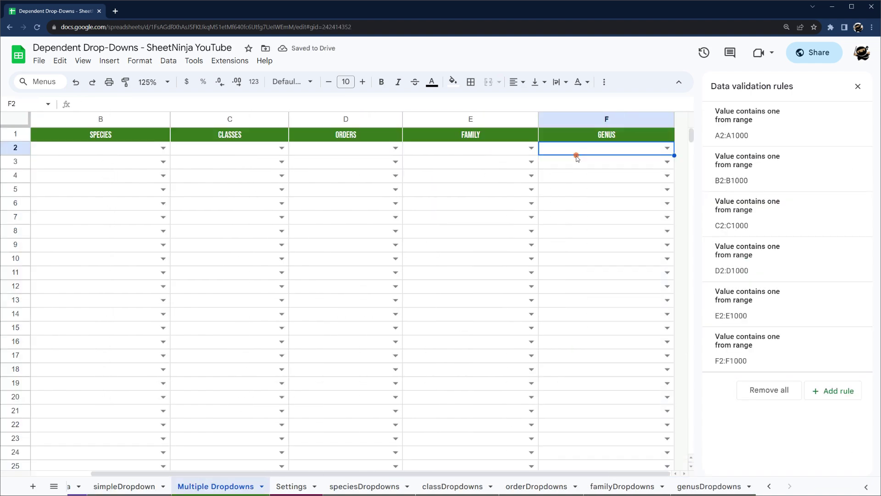
# Step: Test the cascade by choosing Animal in A2 and Porifera in B2, then opening C2's class list
pyautogui.click(576, 154)
pyautogui.click(857, 86)
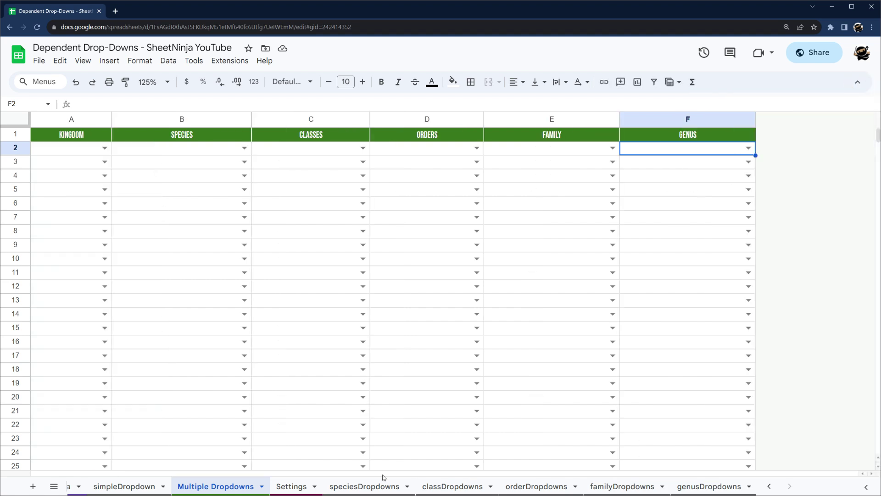
pyautogui.click(104, 148)
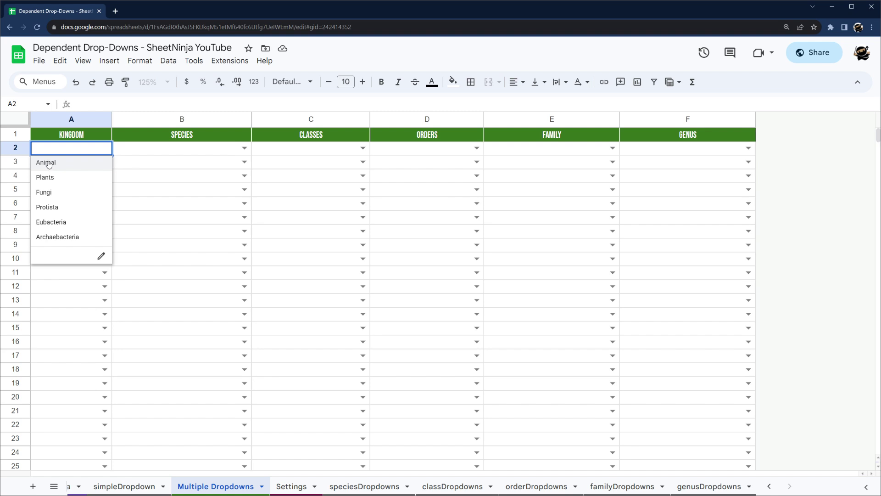
pyautogui.click(49, 163)
pyautogui.click(245, 148)
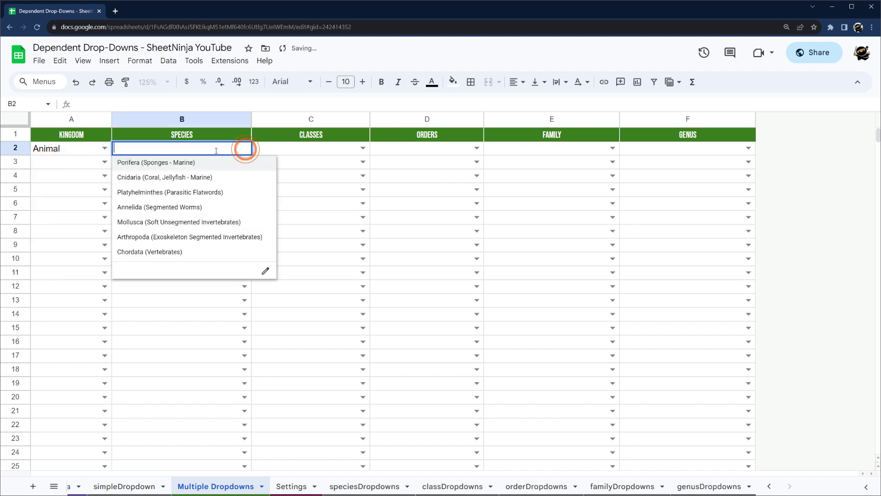
pyautogui.click(158, 162)
pyautogui.click(362, 149)
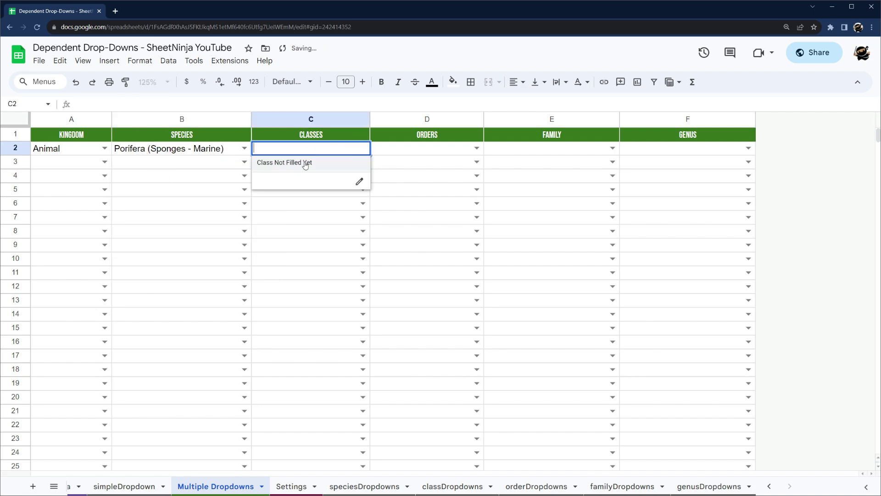
# Step: Clear the species in B2 and view the Settings lookup data
pyautogui.click(235, 148)
pyautogui.press('Delete')
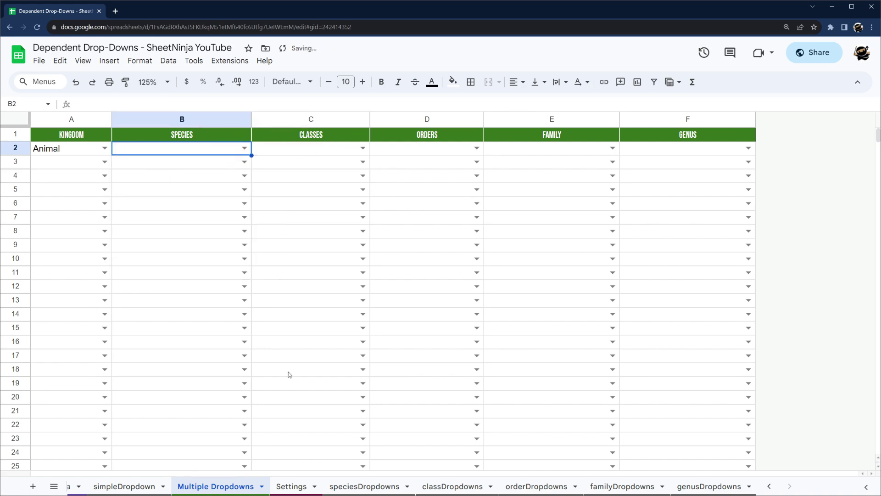
pyautogui.click(285, 486)
# Step: Back on Multiple Dropdowns, open B2's list showing the seven Animal species, Porifera through Chordata
pyautogui.scroll(-1, 295, 300)
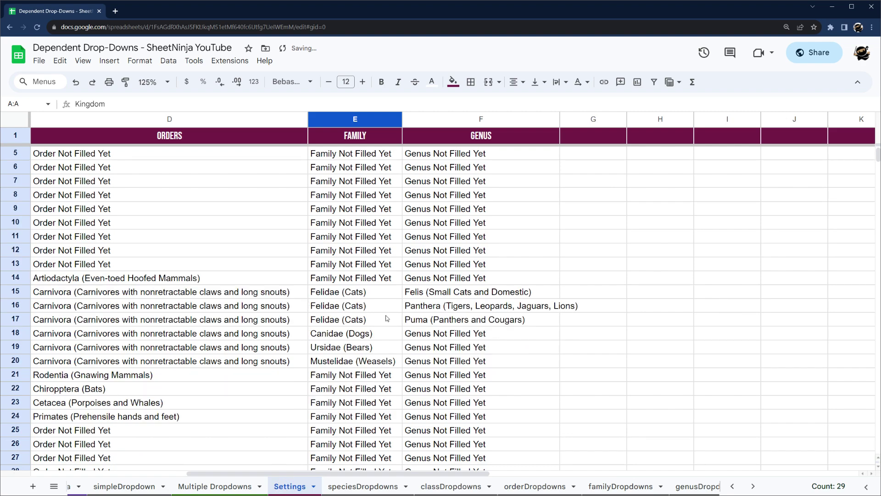
pyautogui.moveTo(431, 306); pyautogui.dragTo(64, 311)
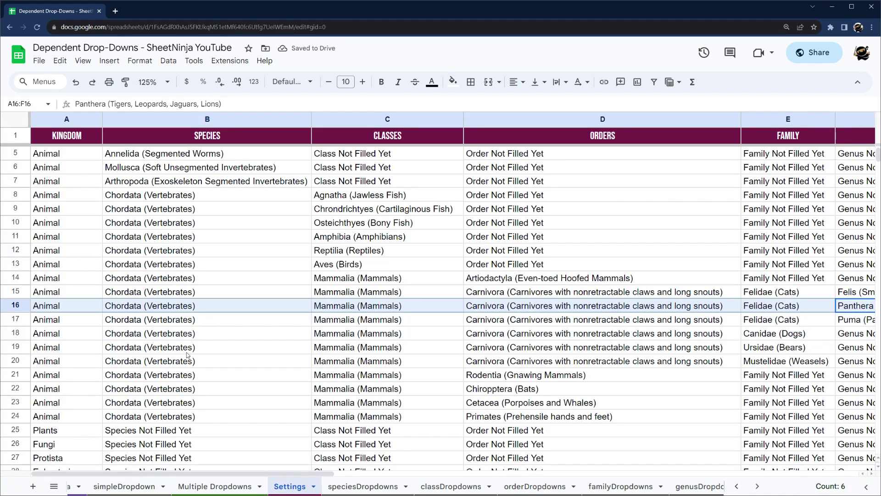
pyautogui.click(211, 486)
pyautogui.click(245, 148)
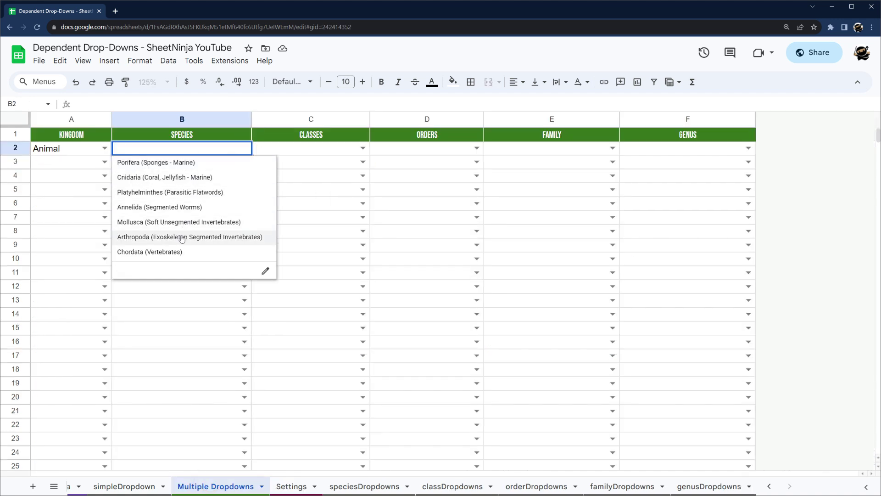
# Step: Choose Chordata as species, Mammalia as class and Artiodactyla as order in row 2
pyautogui.click(165, 251)
pyautogui.click(362, 148)
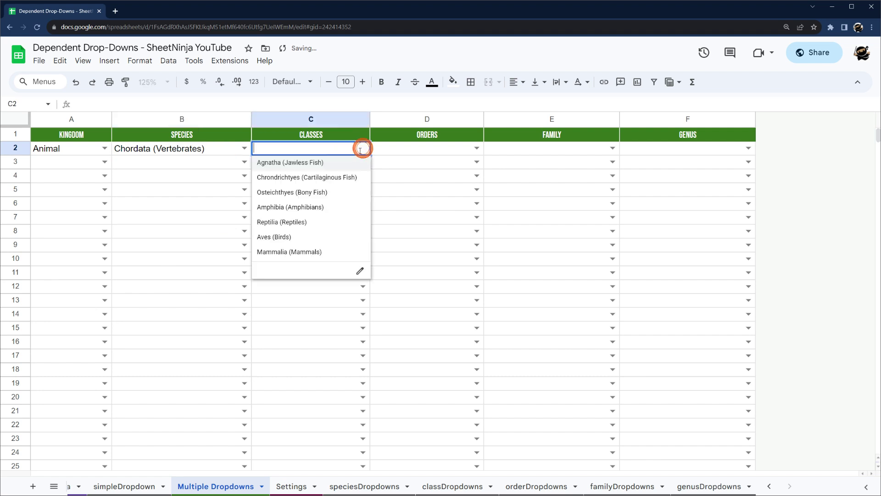
pyautogui.click(281, 250)
pyautogui.click(476, 148)
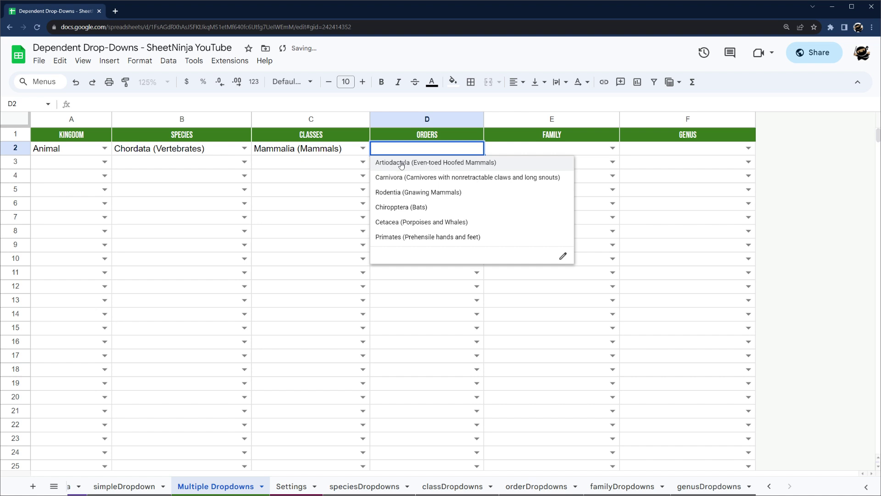
pyautogui.click(409, 163)
pyautogui.click(613, 148)
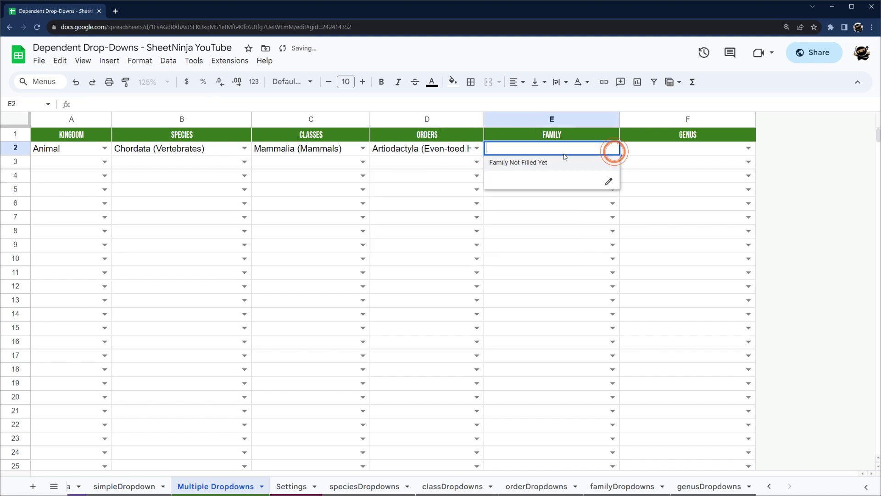
# Step: Change the order to Carnivora, then pick Felidae as family and Felis as genus
pyautogui.click(476, 148)
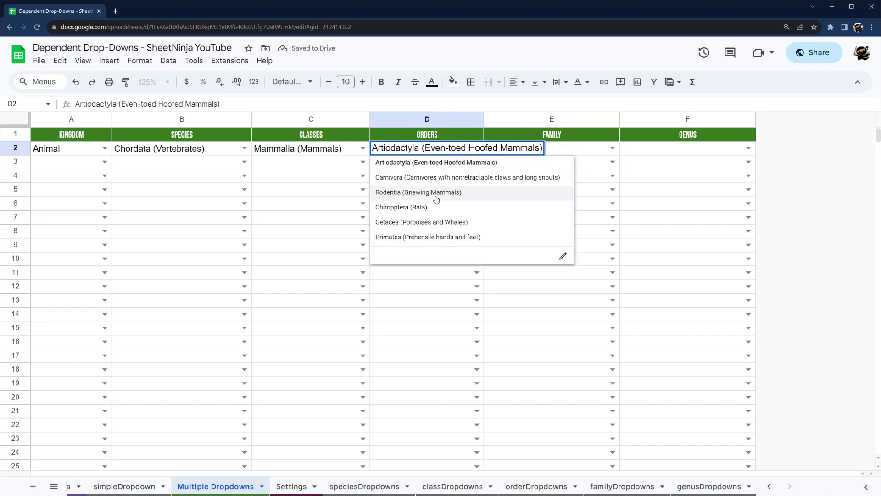
pyautogui.click(438, 177)
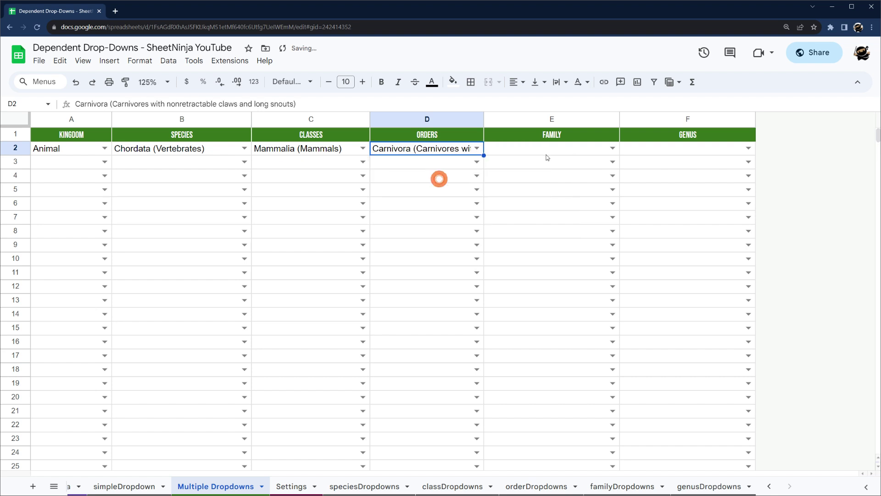
pyautogui.click(608, 149)
pyautogui.click(511, 162)
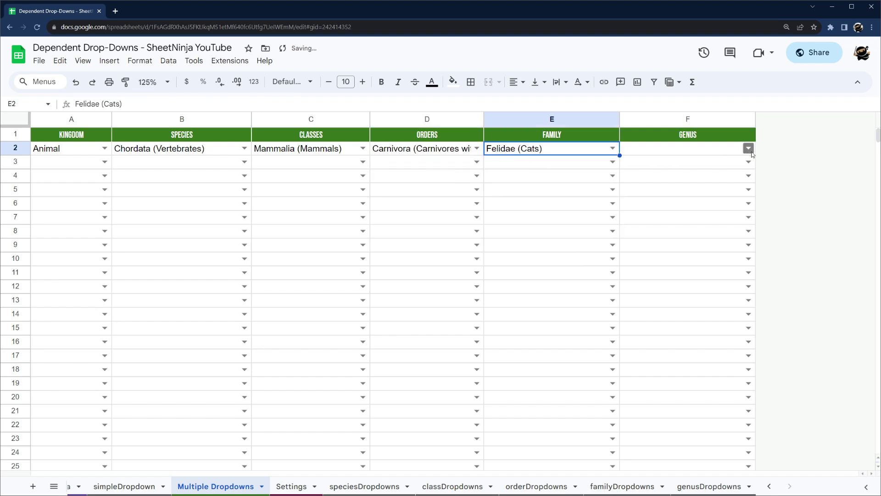
pyautogui.click(751, 149)
pyautogui.click(686, 164)
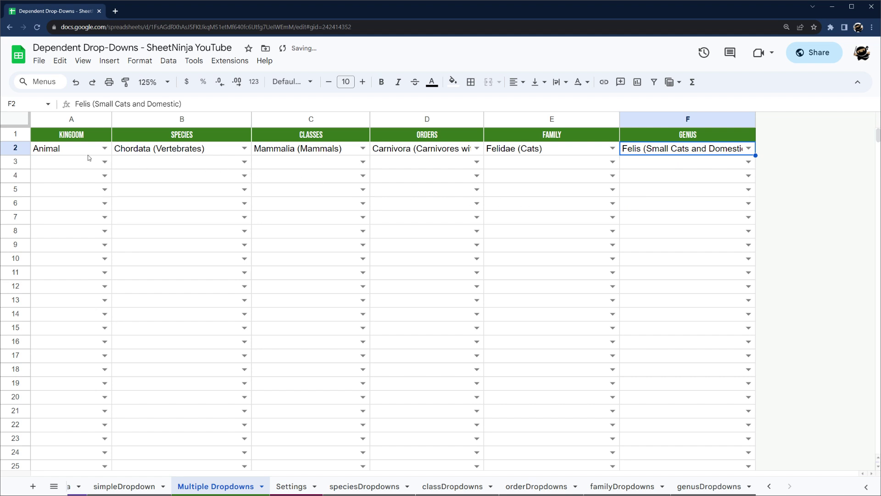
# Step: Switch the family to Canidae (Dogs) and set the genus to Genus Not Filled Yet
pyautogui.click(611, 149)
pyautogui.click(528, 175)
pyautogui.click(744, 148)
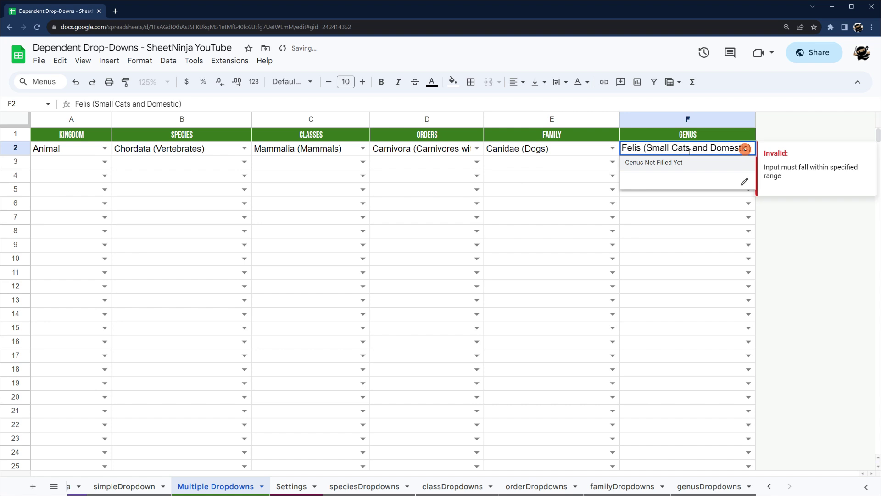
pyautogui.click(663, 162)
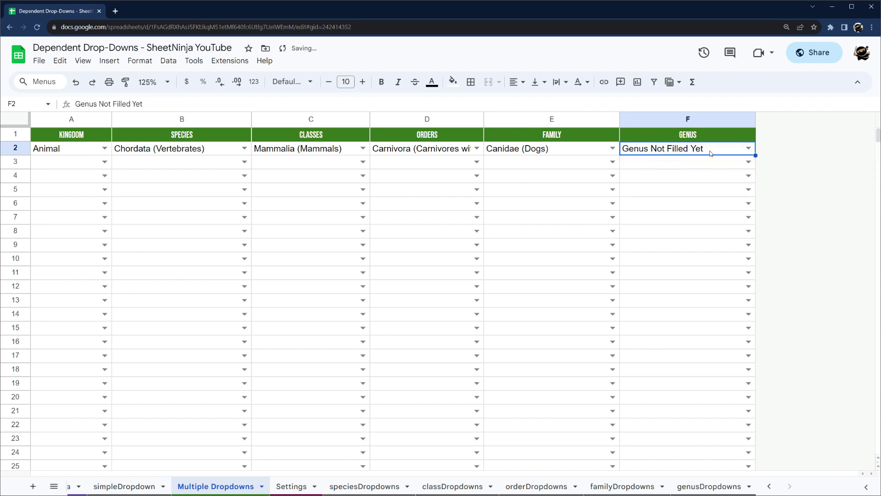
# Step: Clear the genus, family, order, class and species cells from F2 back to B2
pyautogui.press('Delete')
pyautogui.click(570, 148)
pyautogui.press('Delete')
pyautogui.click(447, 149)
pyautogui.press('Delete')
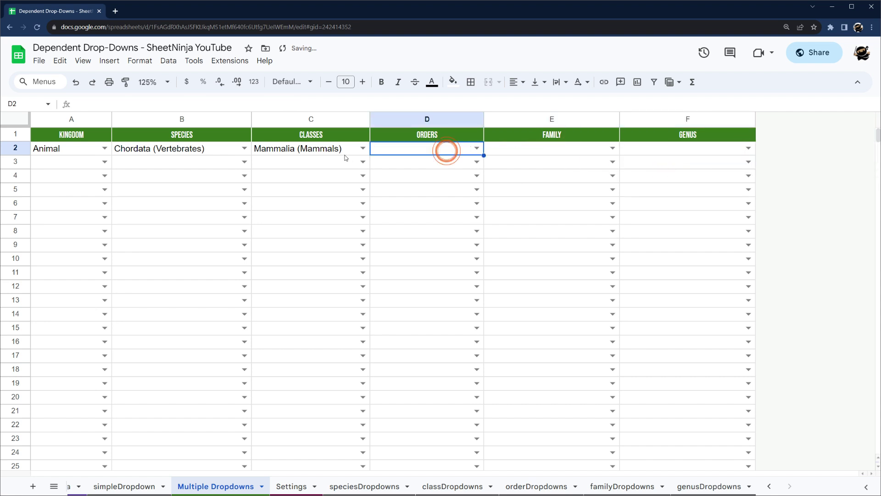
pyautogui.click(338, 150)
pyautogui.press('Delete')
pyautogui.click(201, 150)
pyautogui.press('Delete')
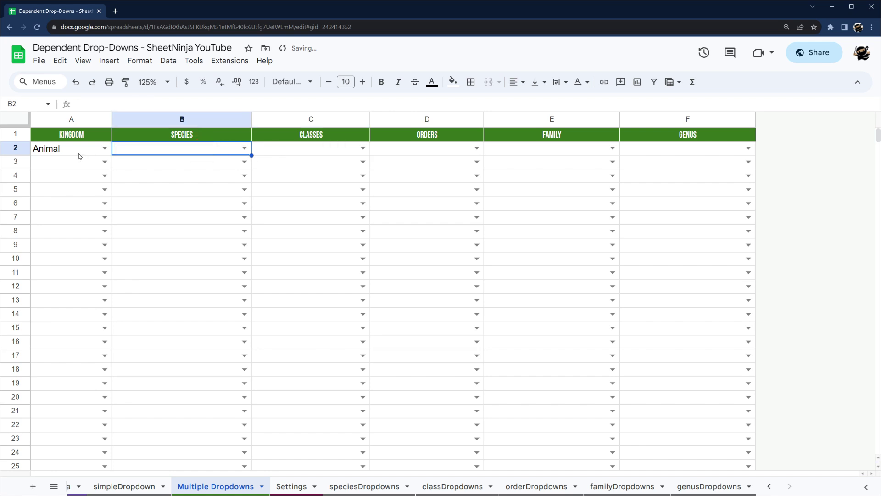
# Step: Set the kingdom to Fungi, then Plants, checking the species choices each one offers
pyautogui.click(102, 150)
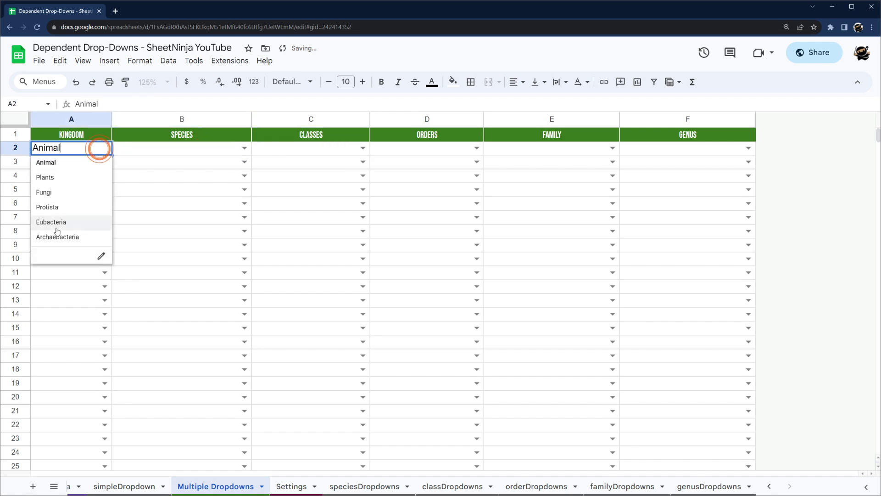
pyautogui.click(52, 195)
pyautogui.click(244, 147)
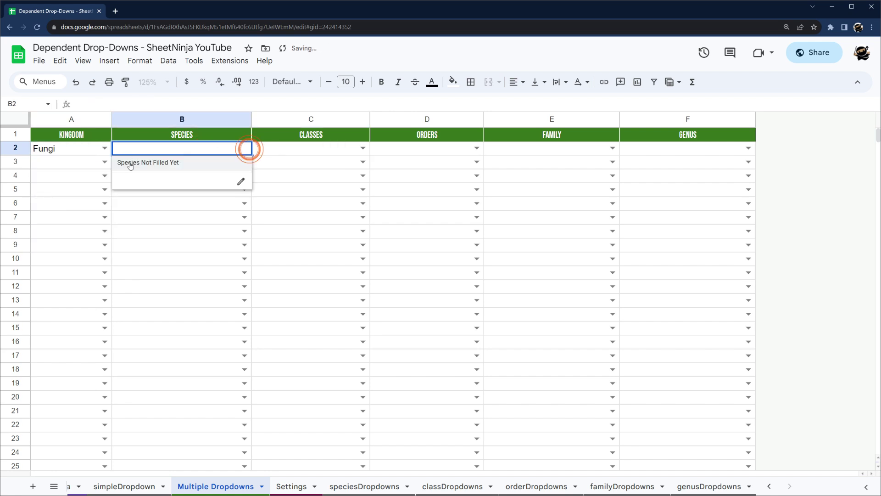
pyautogui.click(83, 149)
pyautogui.click(104, 149)
pyautogui.click(49, 176)
pyautogui.click(245, 148)
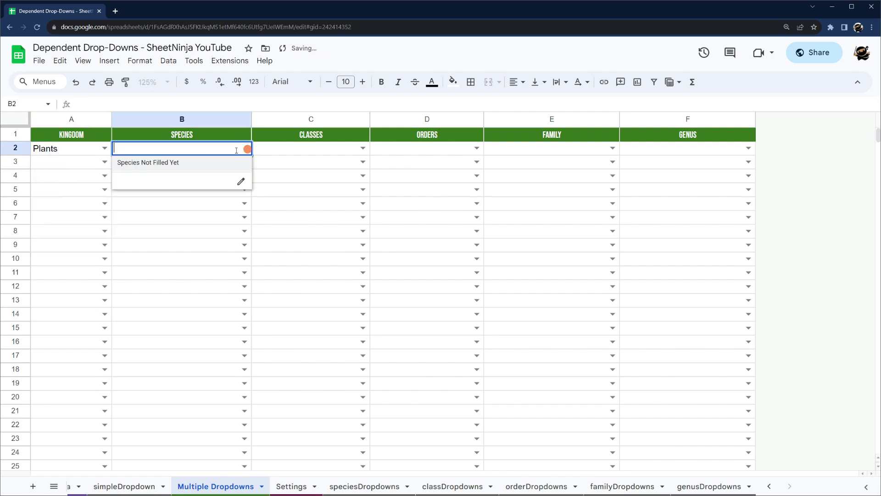
pyautogui.click(152, 163)
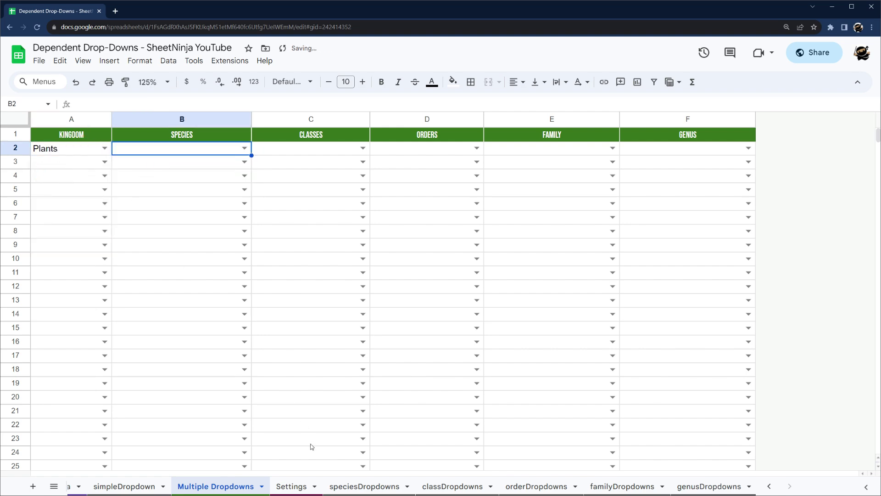
pyautogui.click(291, 486)
pyautogui.scroll(-7, 199, 291)
pyautogui.scroll(2, 173, 306)
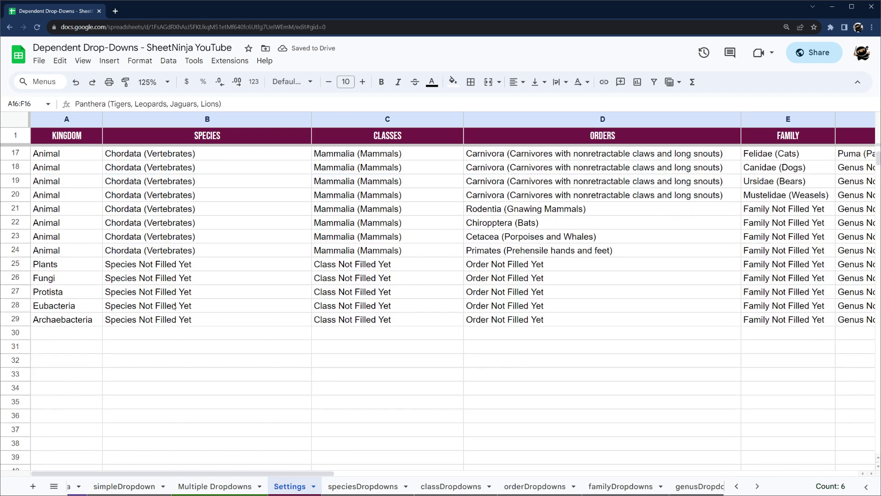
pyautogui.scroll(2, 59, 340)
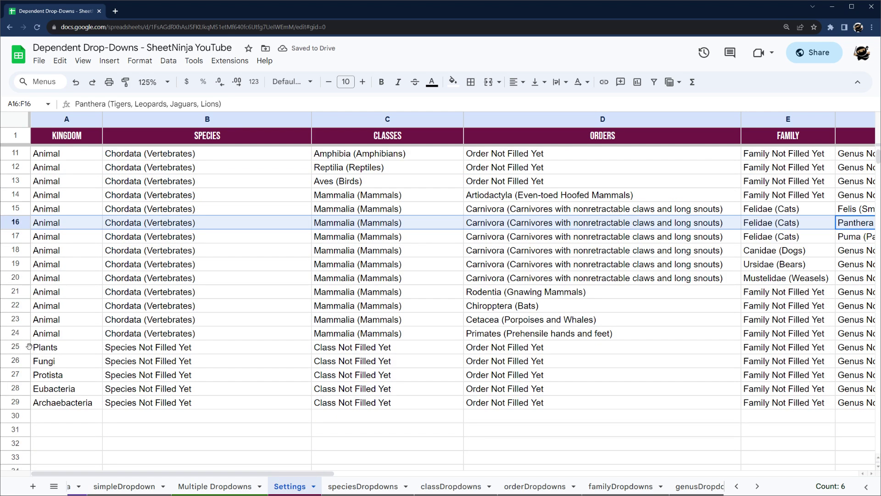
pyautogui.moveTo(29, 346); pyautogui.dragTo(19, 388)
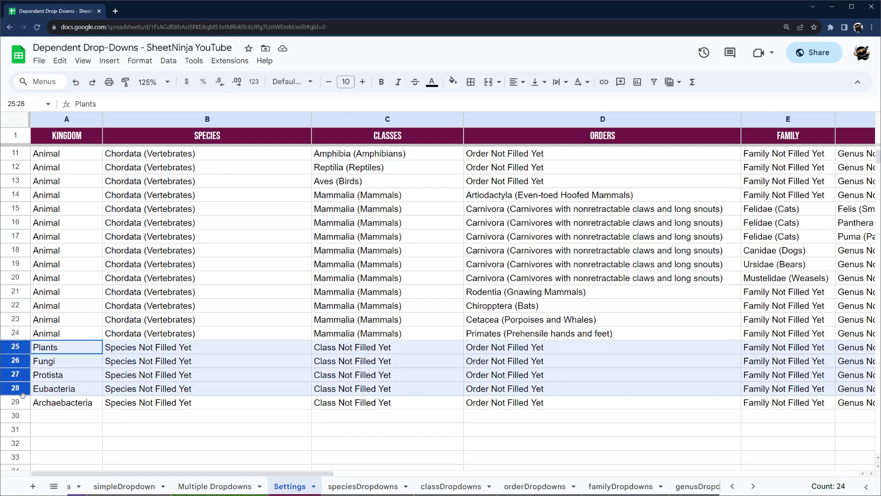
pyautogui.click(139, 322)
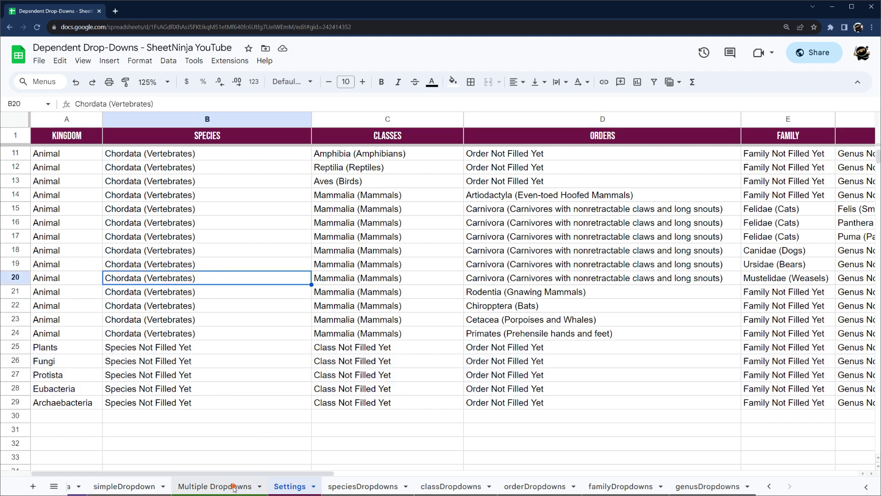
pyautogui.click(215, 486)
# Step: Delete Plants from A2, glance at the Simple Version sheet, and return to Multiple Dropdowns
pyautogui.click(74, 152)
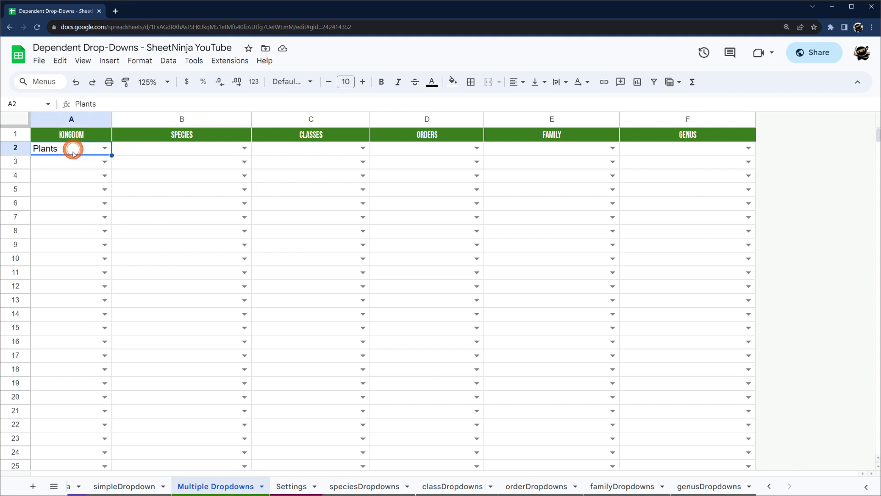
pyautogui.press('Delete')
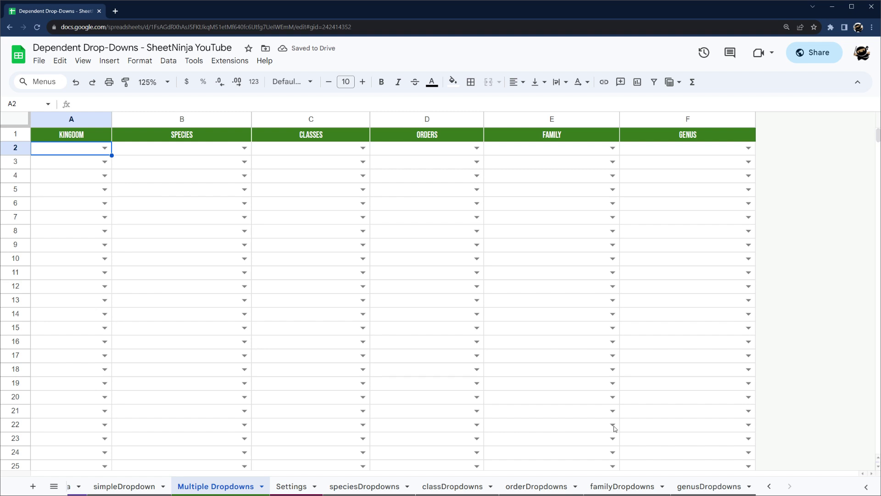
pyautogui.click(769, 485)
pyautogui.click(768, 486)
pyautogui.click(109, 486)
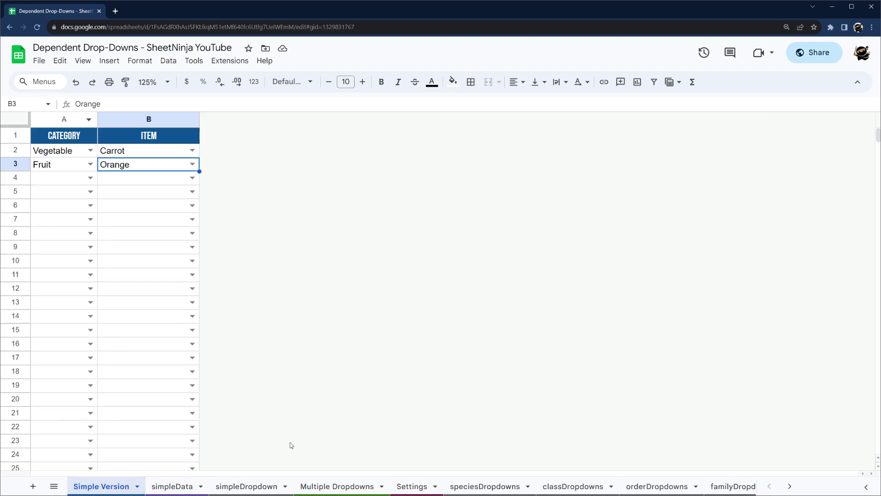
pyautogui.click(330, 485)
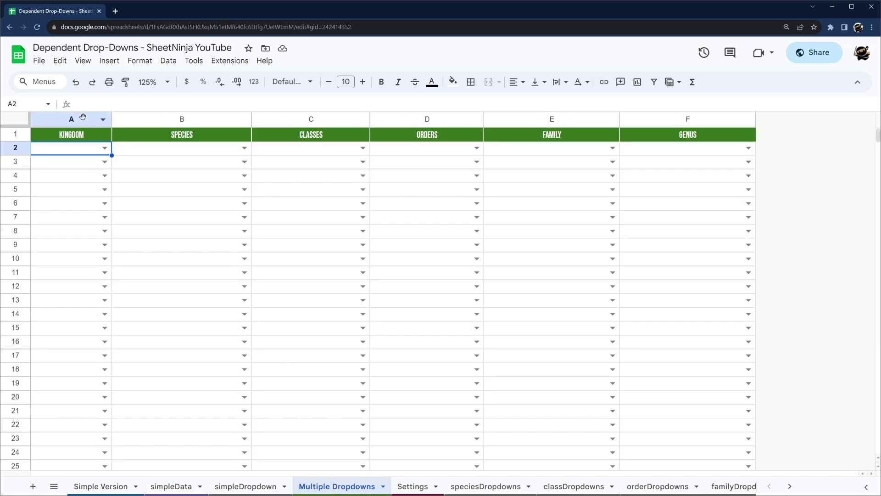
pyautogui.moveTo(83, 117); pyautogui.dragTo(625, 153)
pyautogui.click(70, 149)
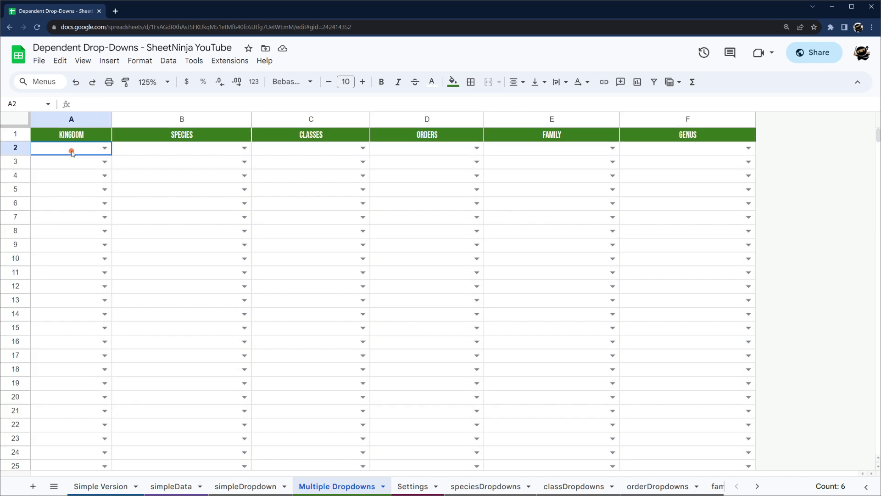